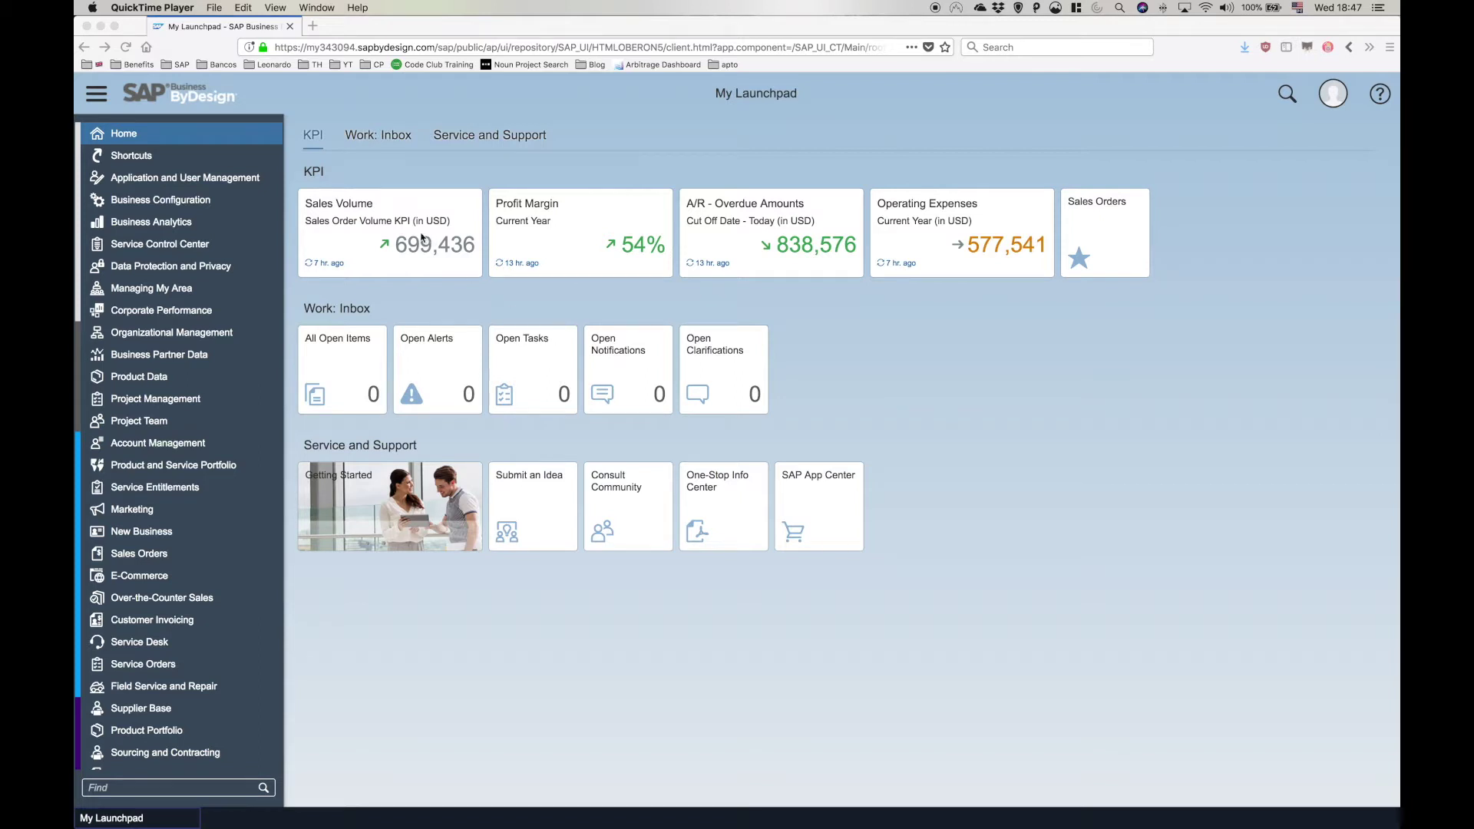
Open OData Services under Application and User Management and filter to Custom OData Services
left_click(198, 182)
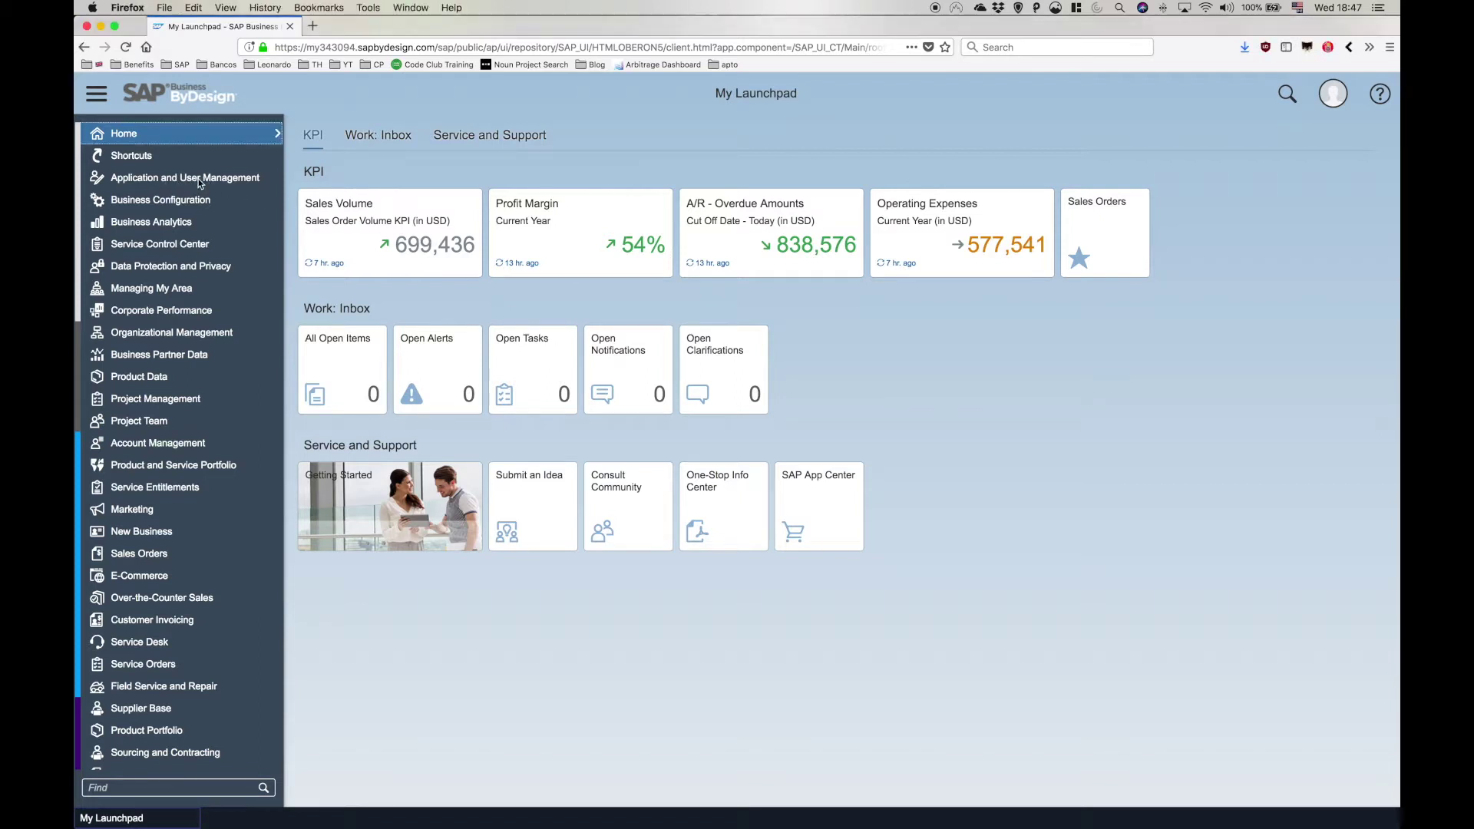
left_click(198, 182)
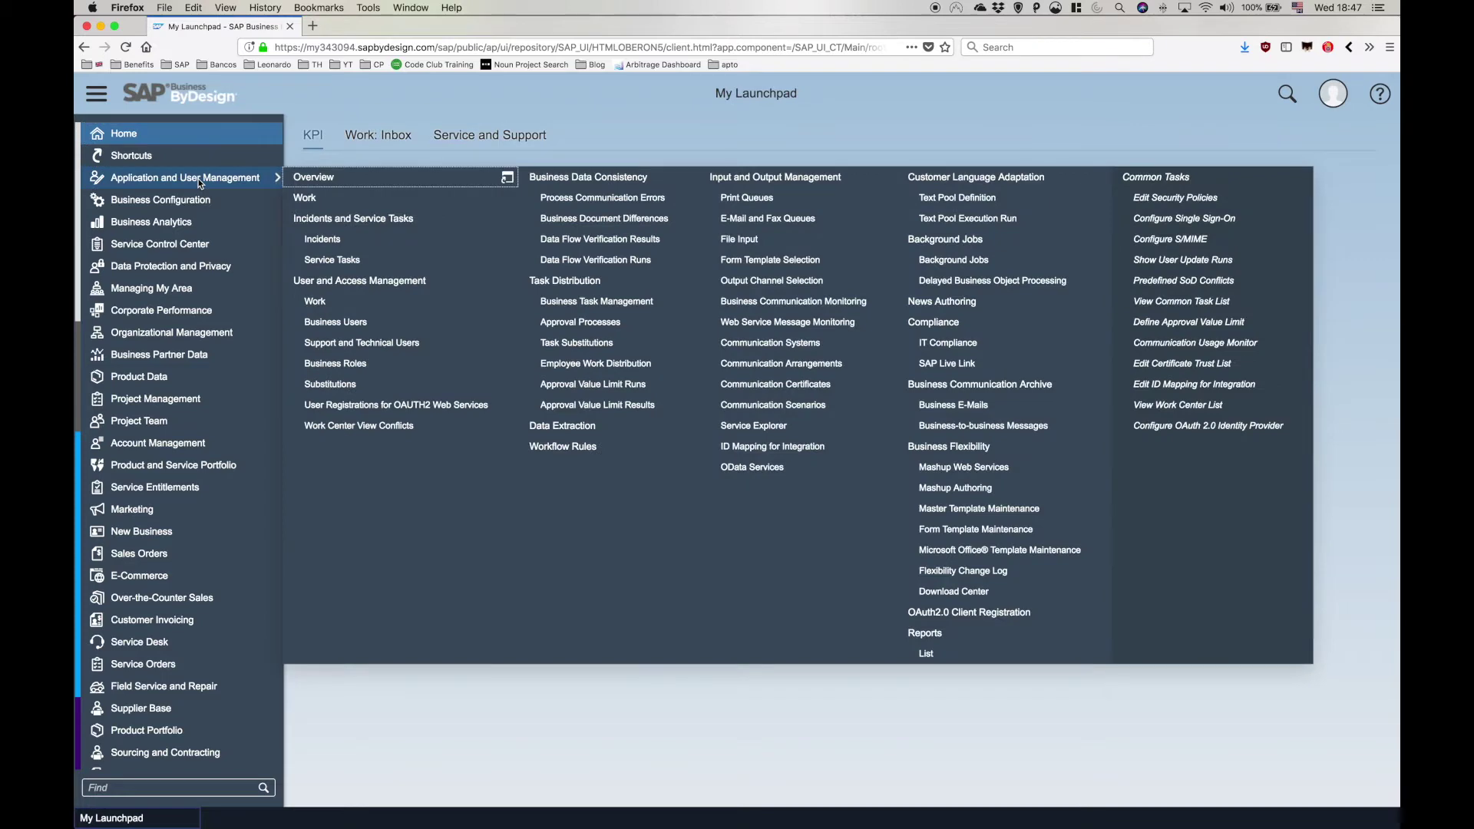
left_click(762, 473)
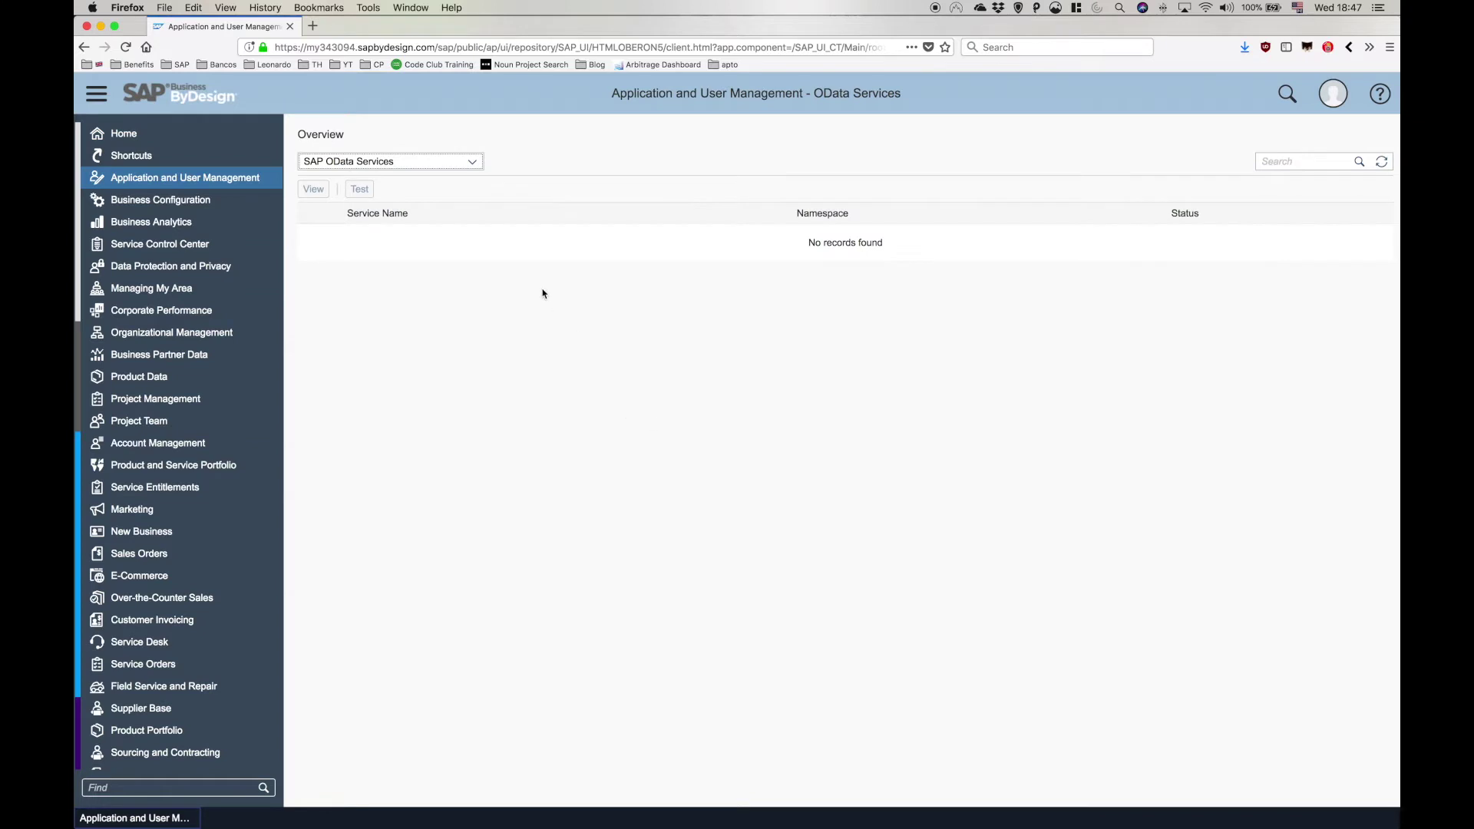
left_click(471, 163)
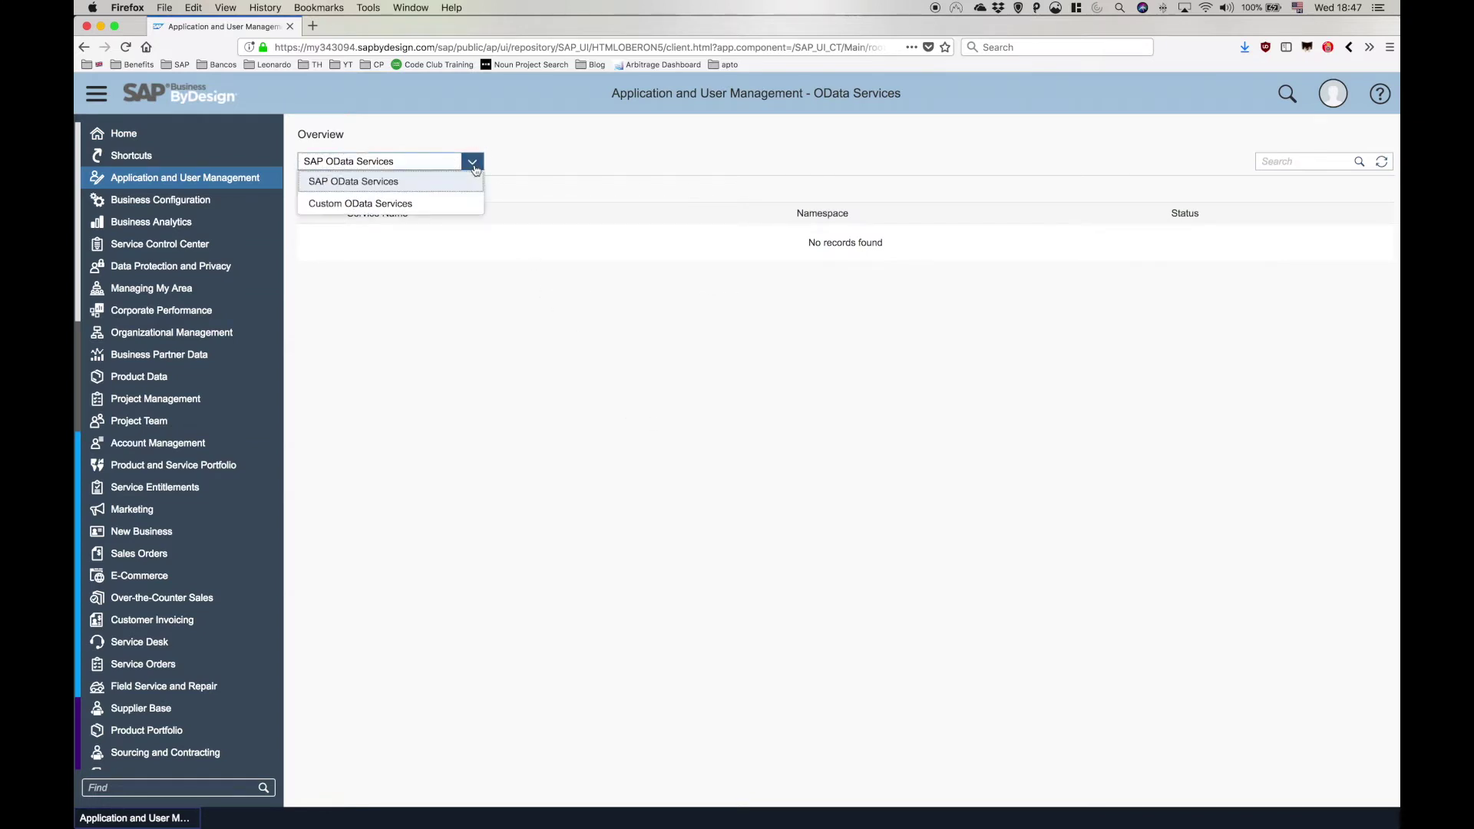
left_click(390, 204)
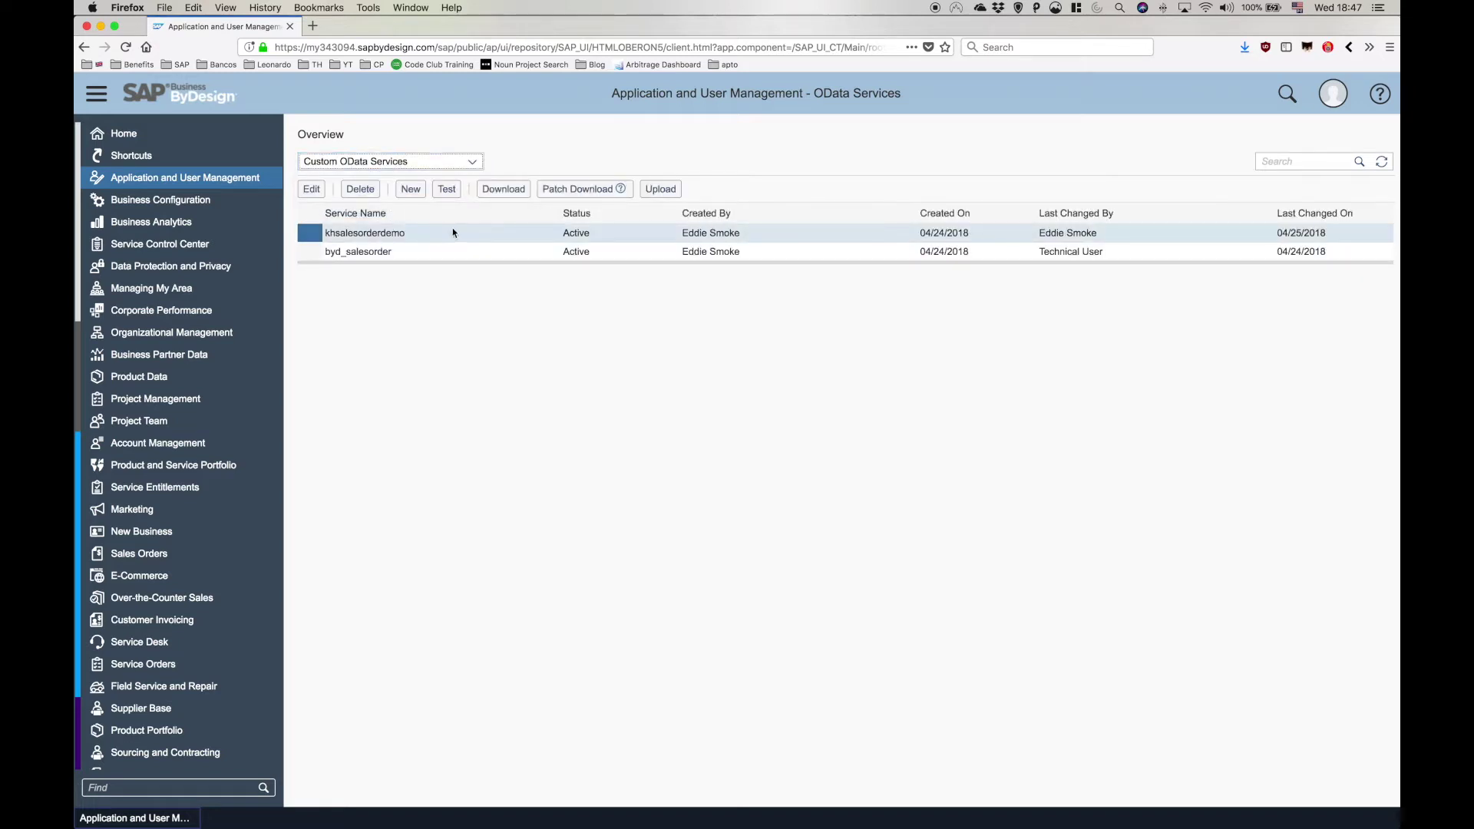
Create a new OData service named 'salesdemo' and use Save and Open
left_click(411, 189)
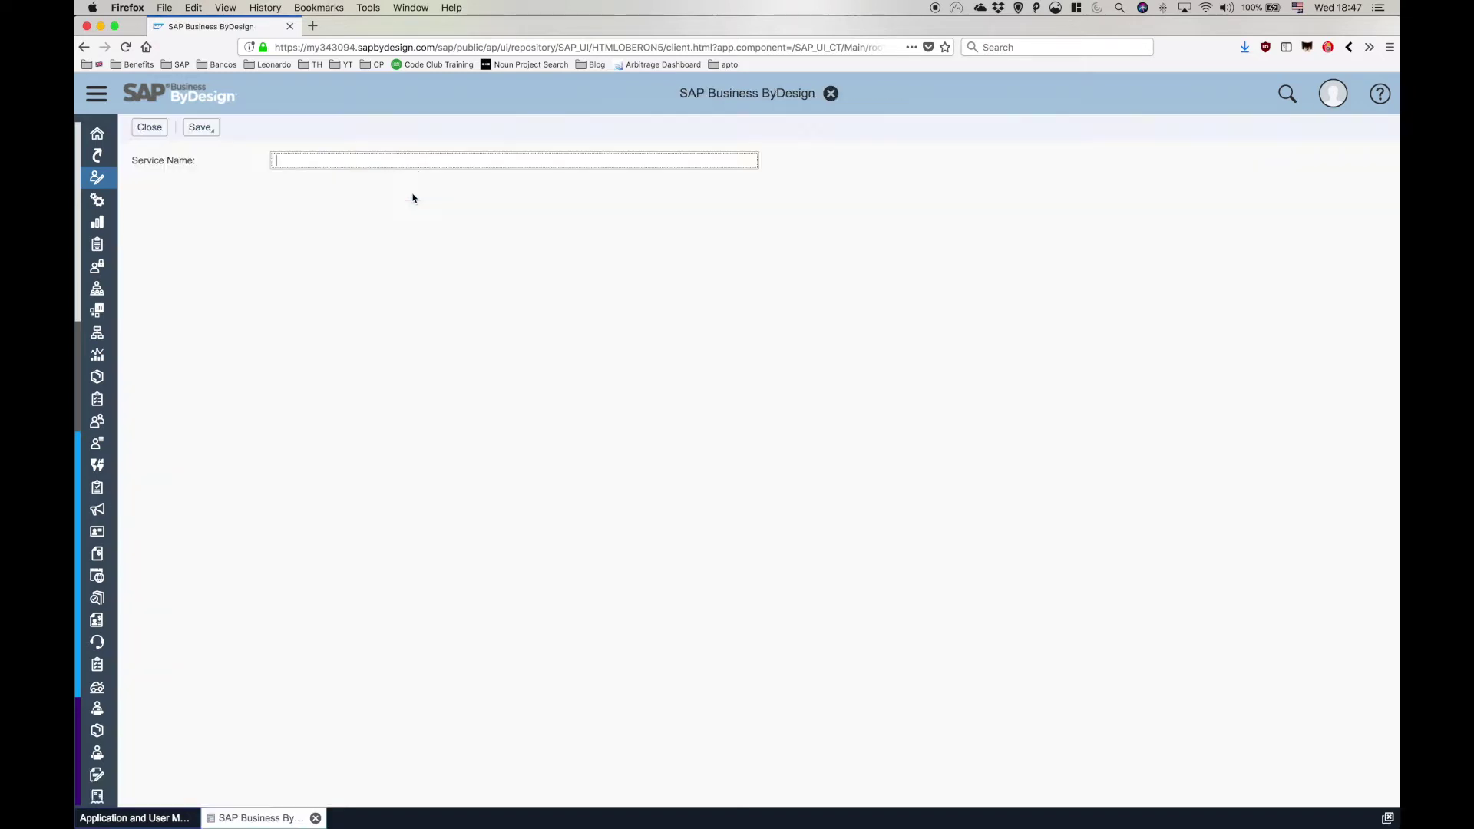
type("salesdemo")
left_click(201, 127)
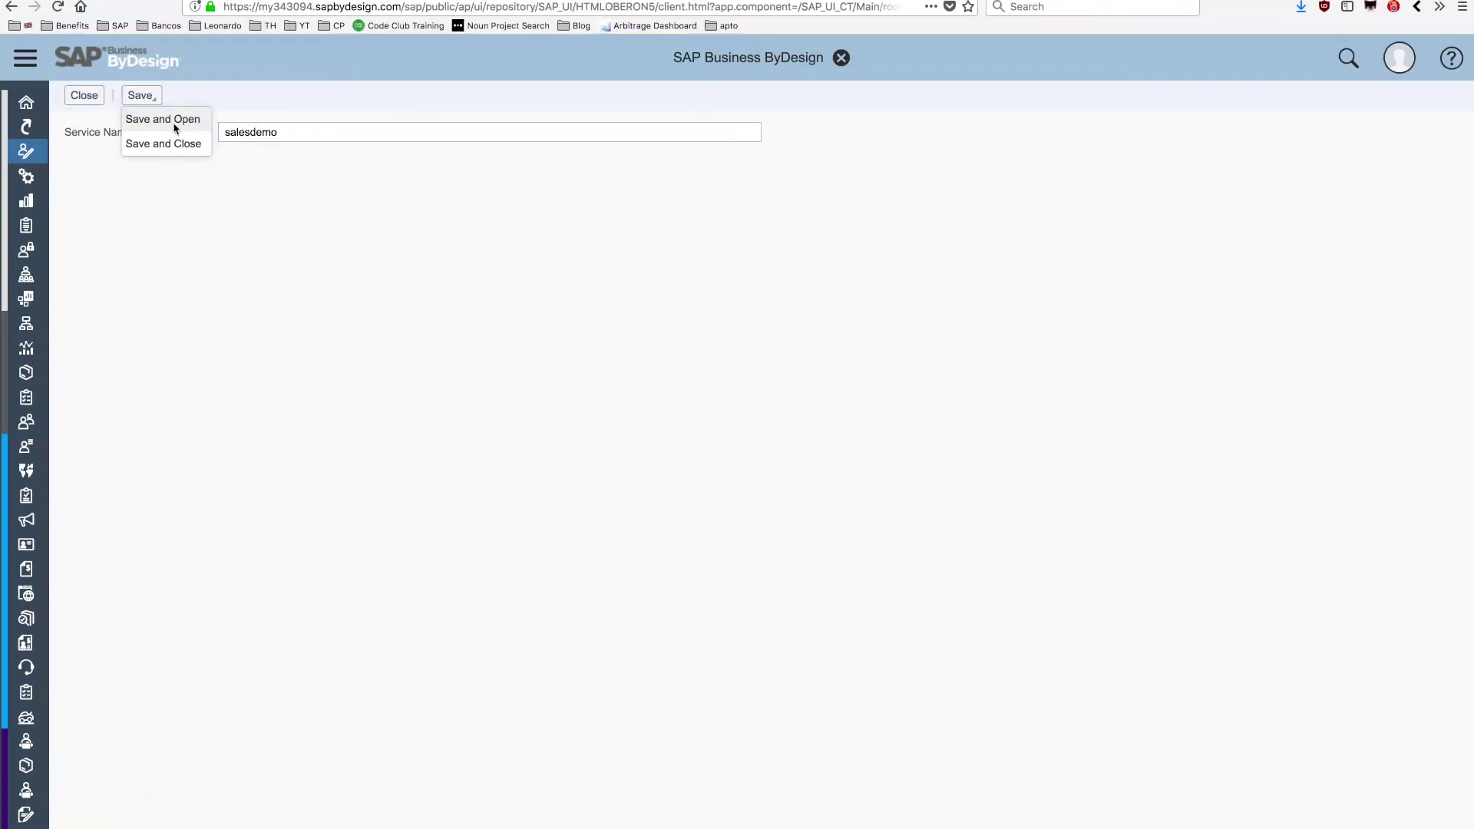
left_click(231, 150)
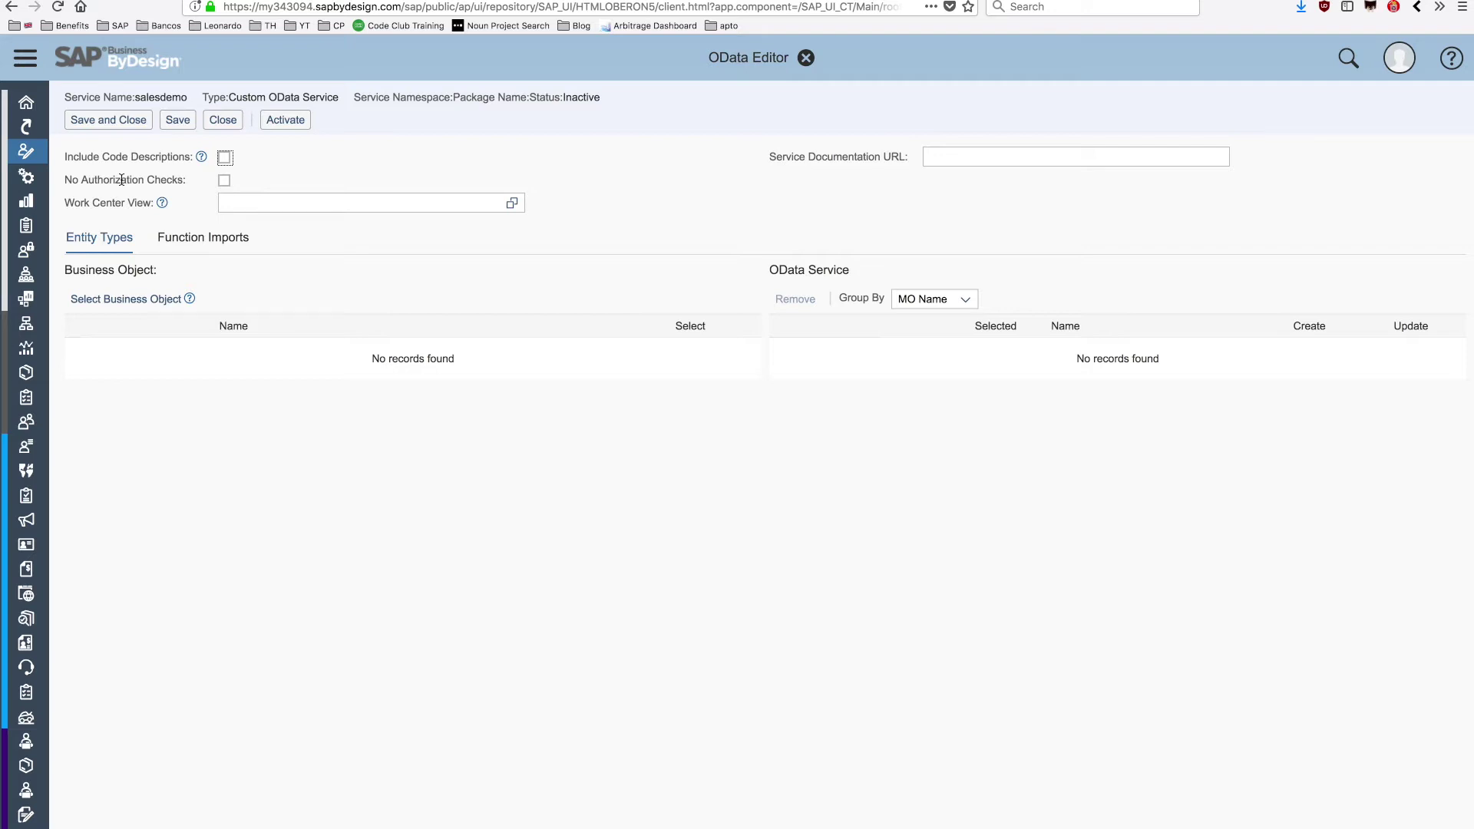
Enable No Authorization Checks and add business object SalesOrder (CRM/Global) with BO node Root
left_click(224, 181)
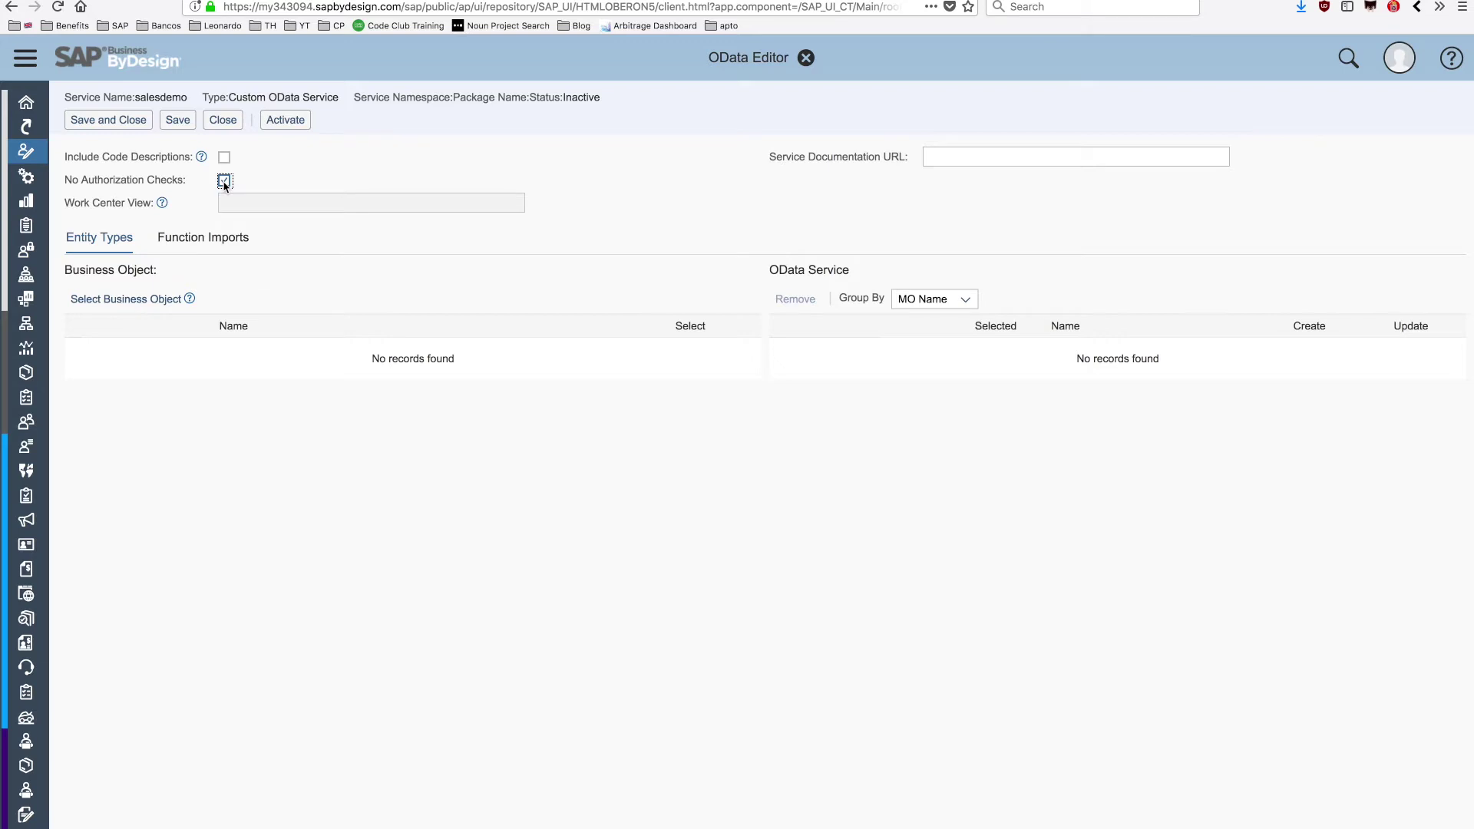
left_click(151, 305)
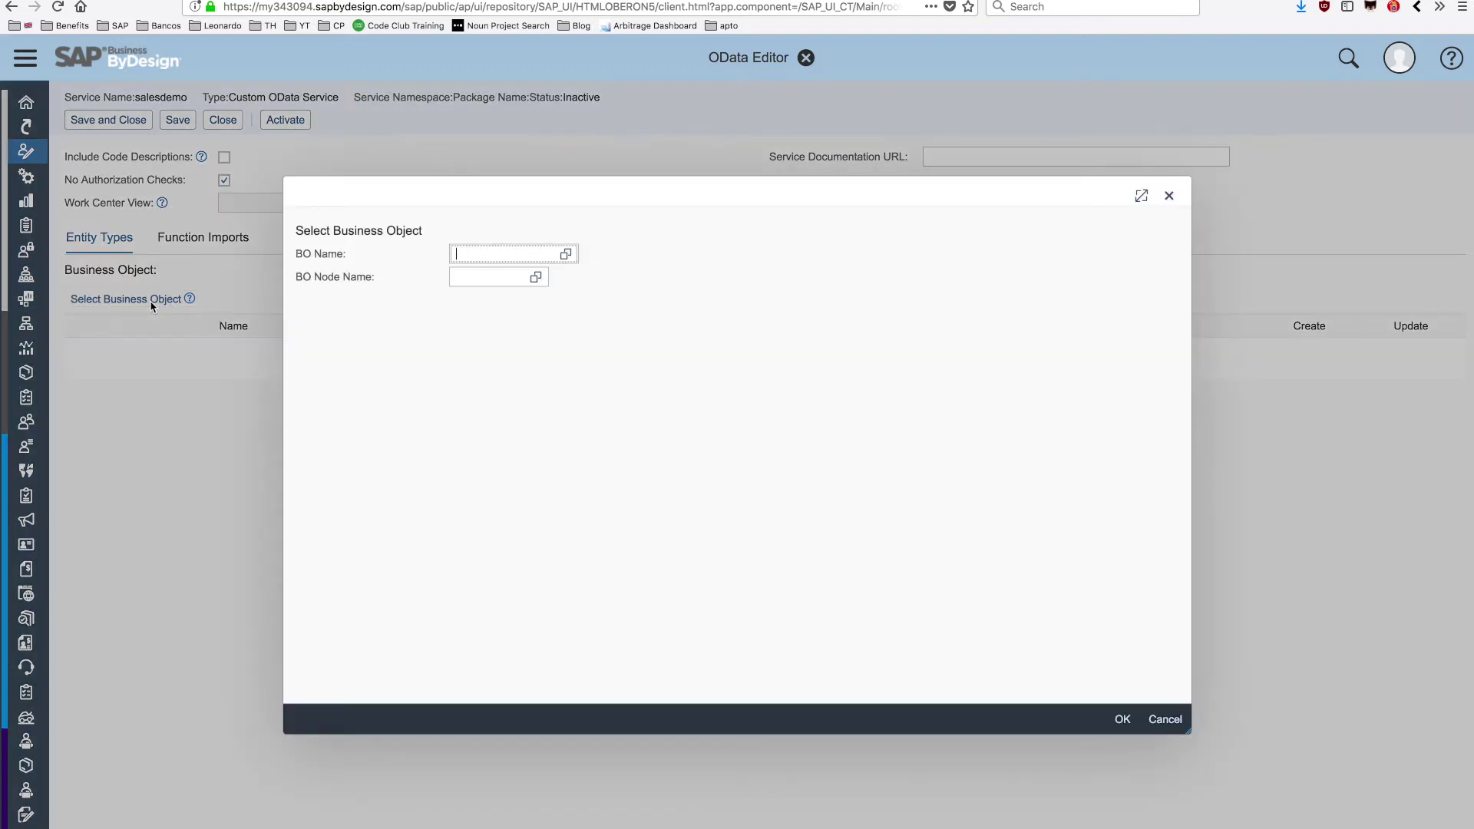
type("saleso")
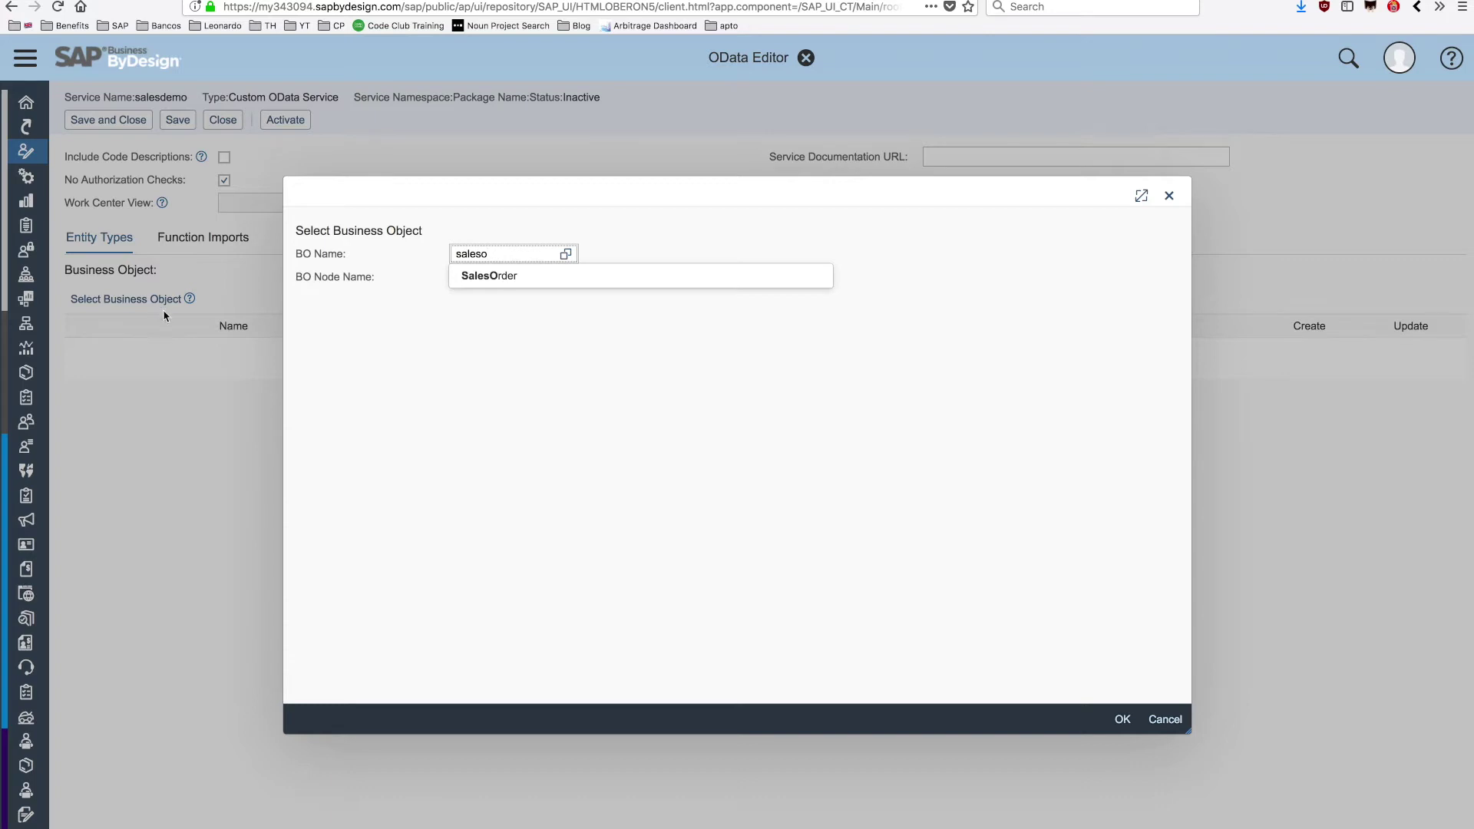
left_click(470, 277)
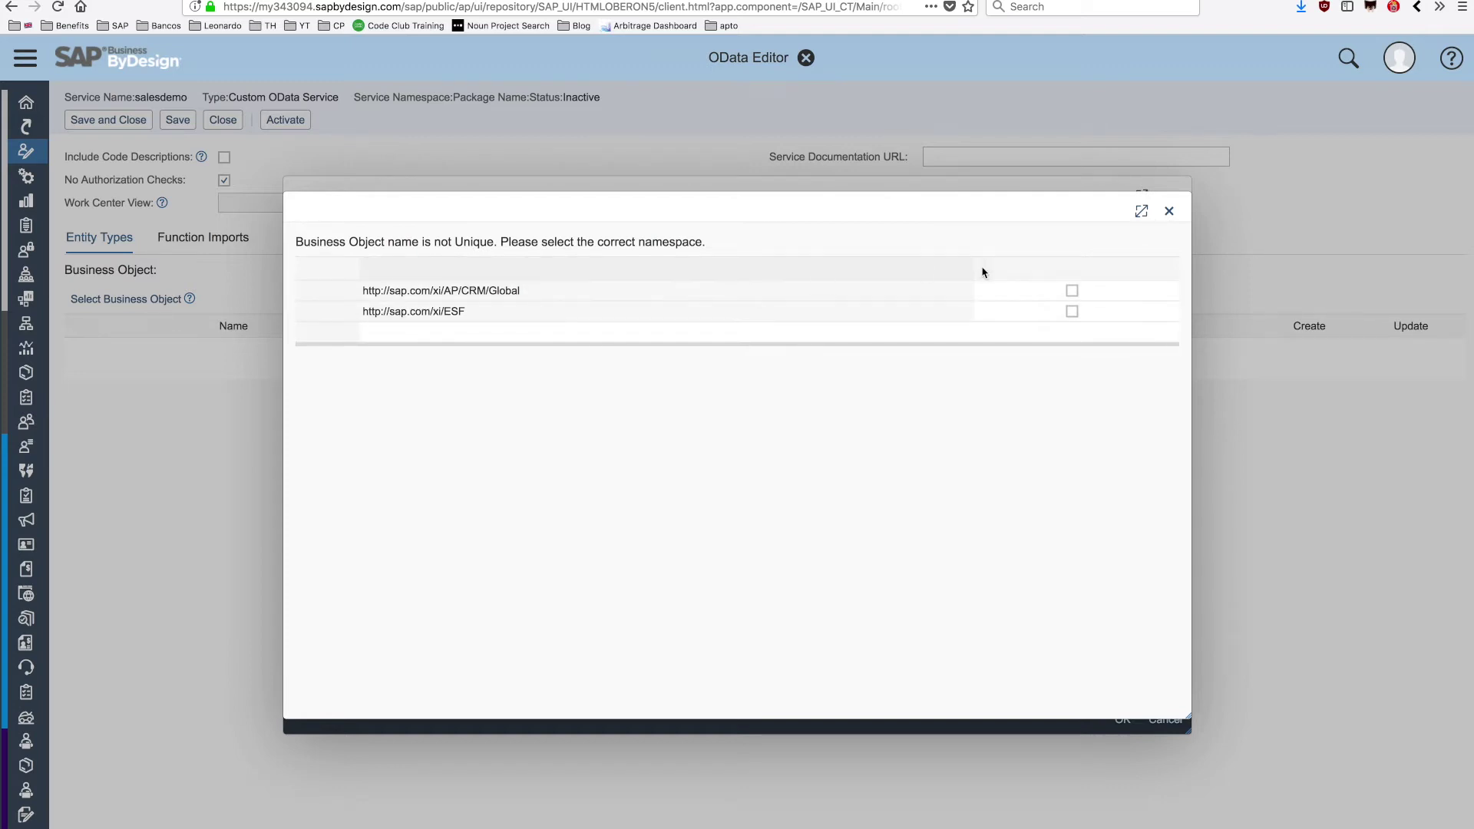
left_click(1072, 290)
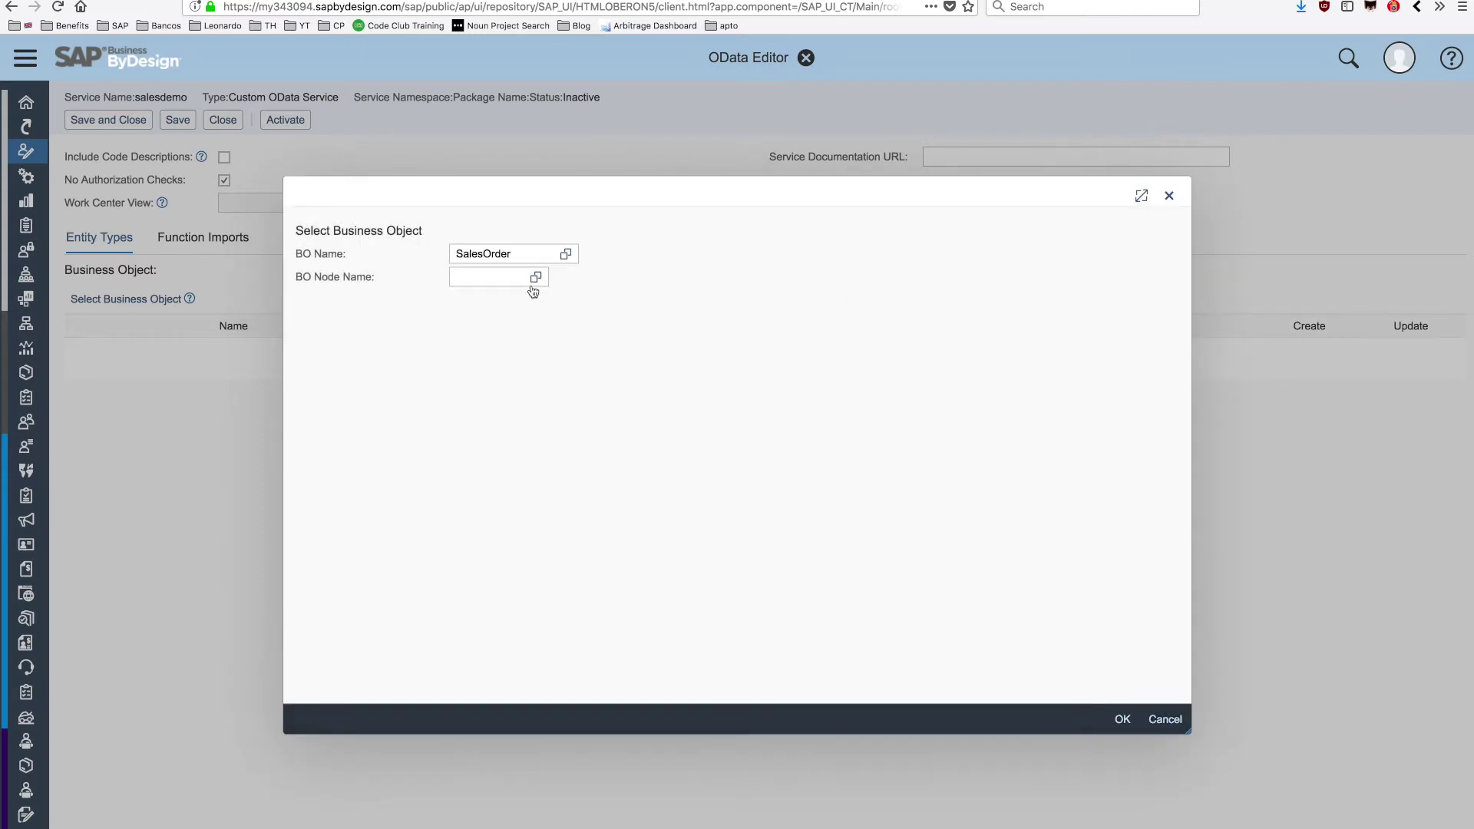
left_click(535, 278)
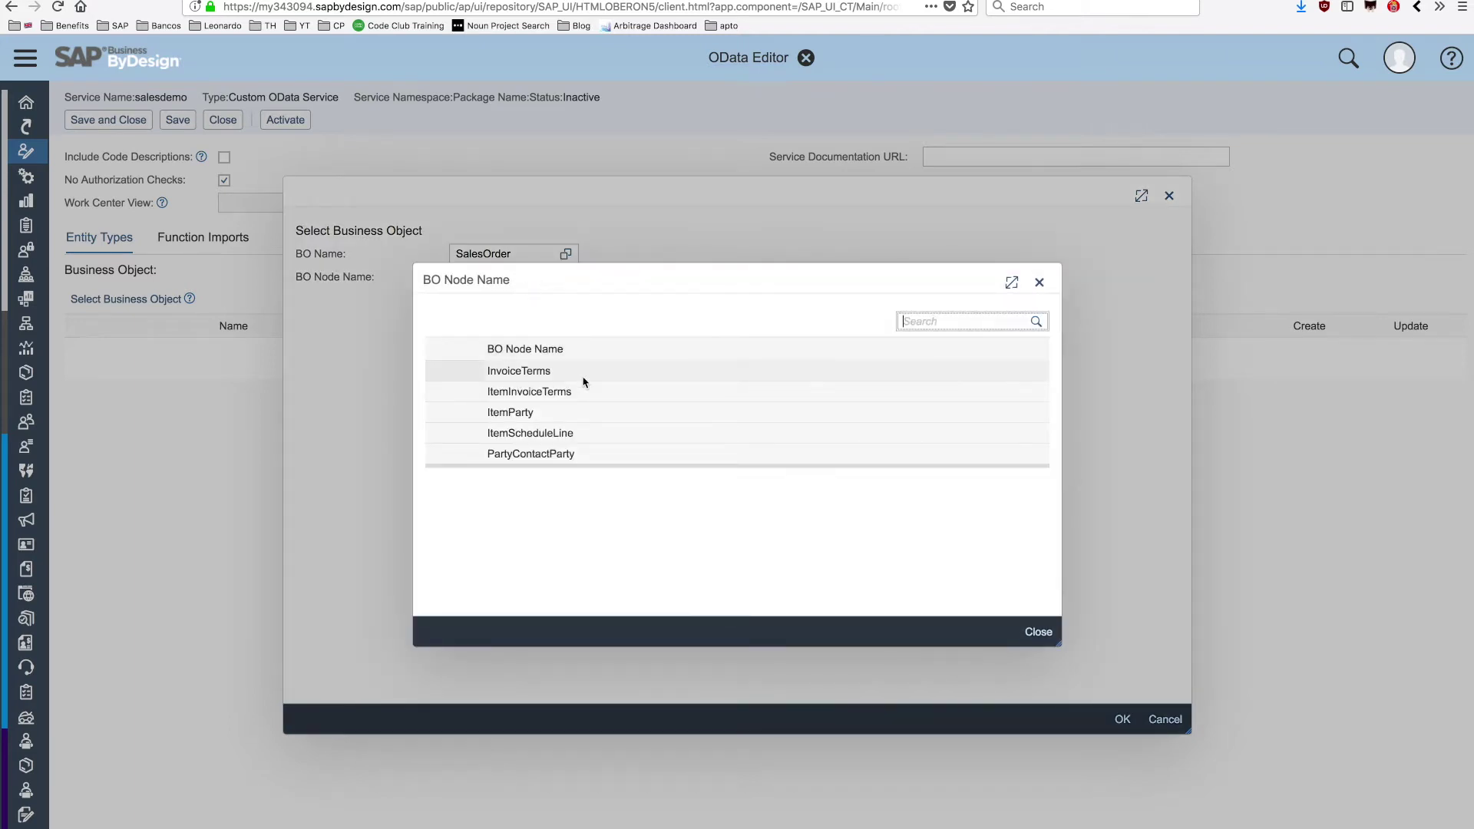
scroll(606, 412, "down", 5)
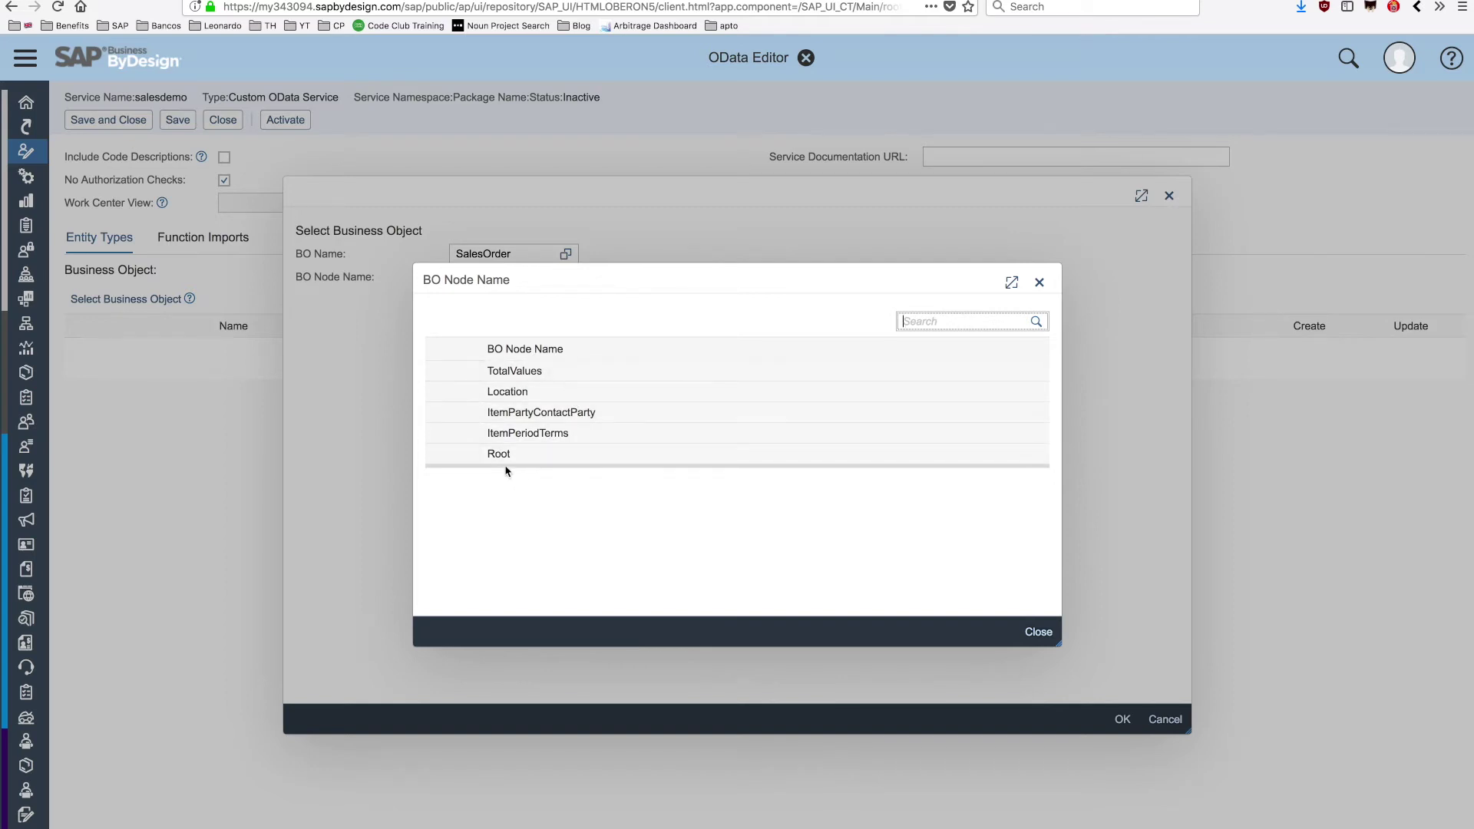
left_click(470, 458)
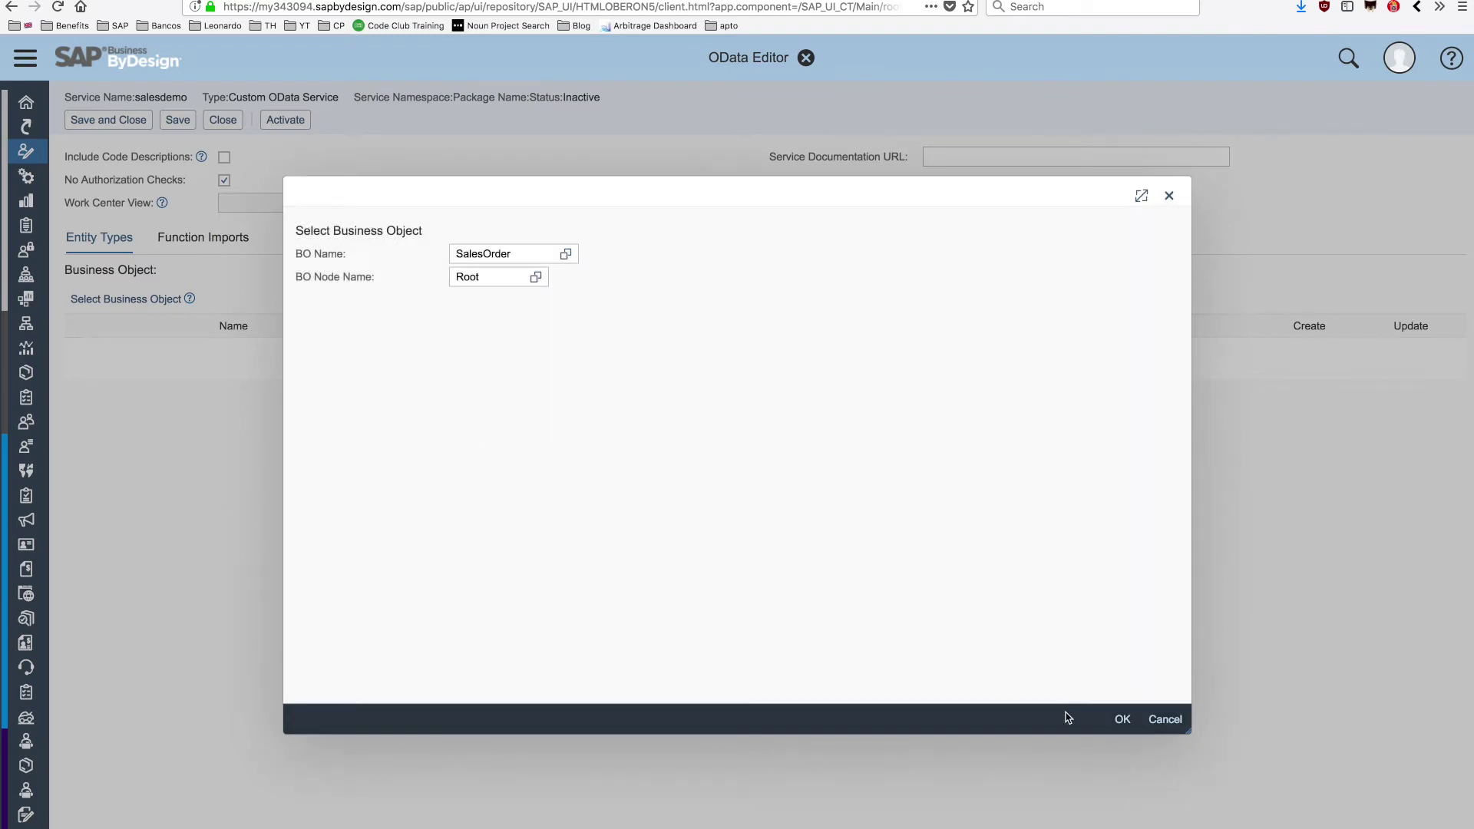
left_click(1121, 720)
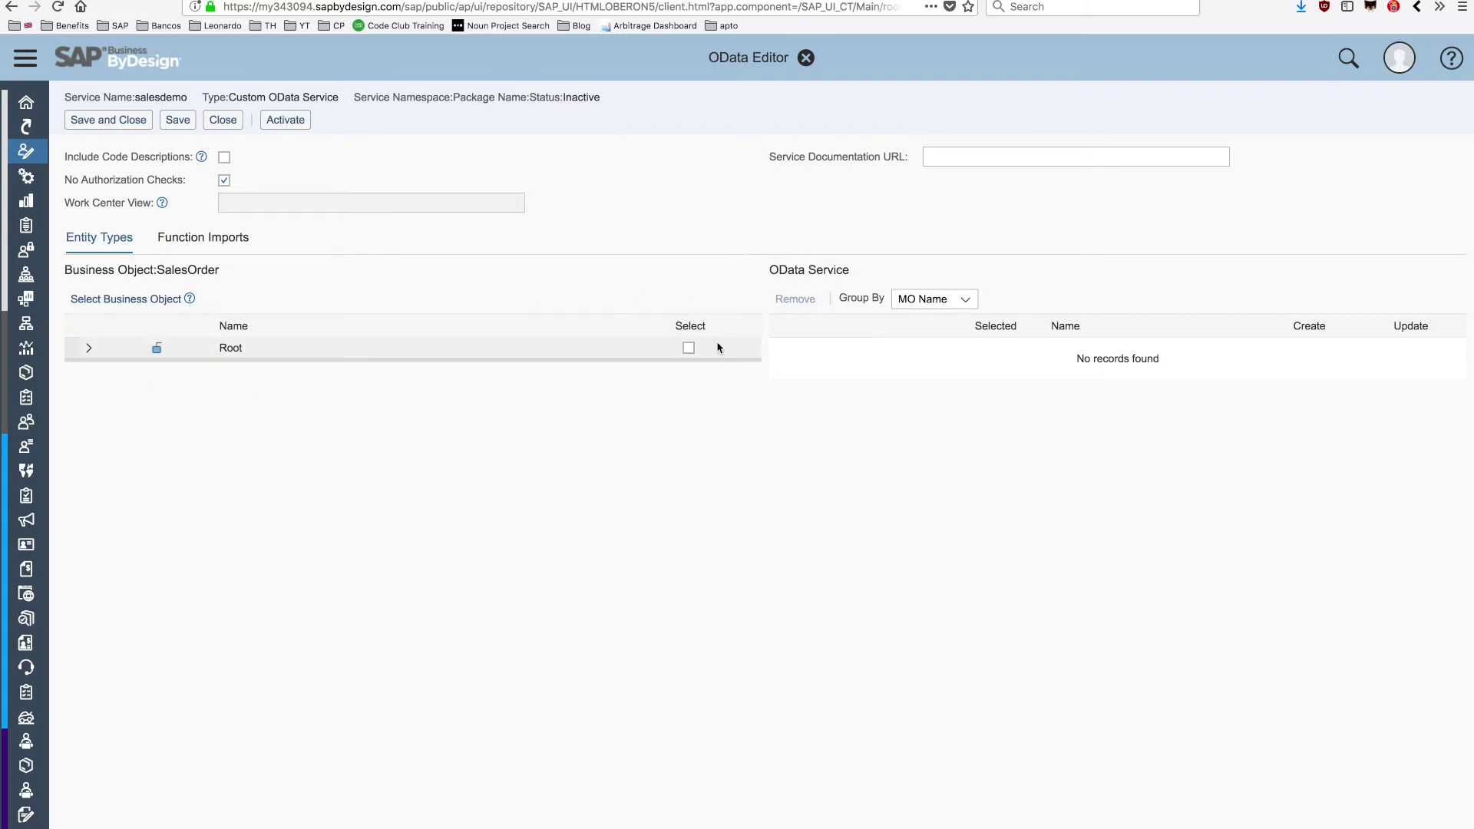
Select the Root node with its DateTime, ID and Name fields, plus the TotalValues association
left_click(688, 348)
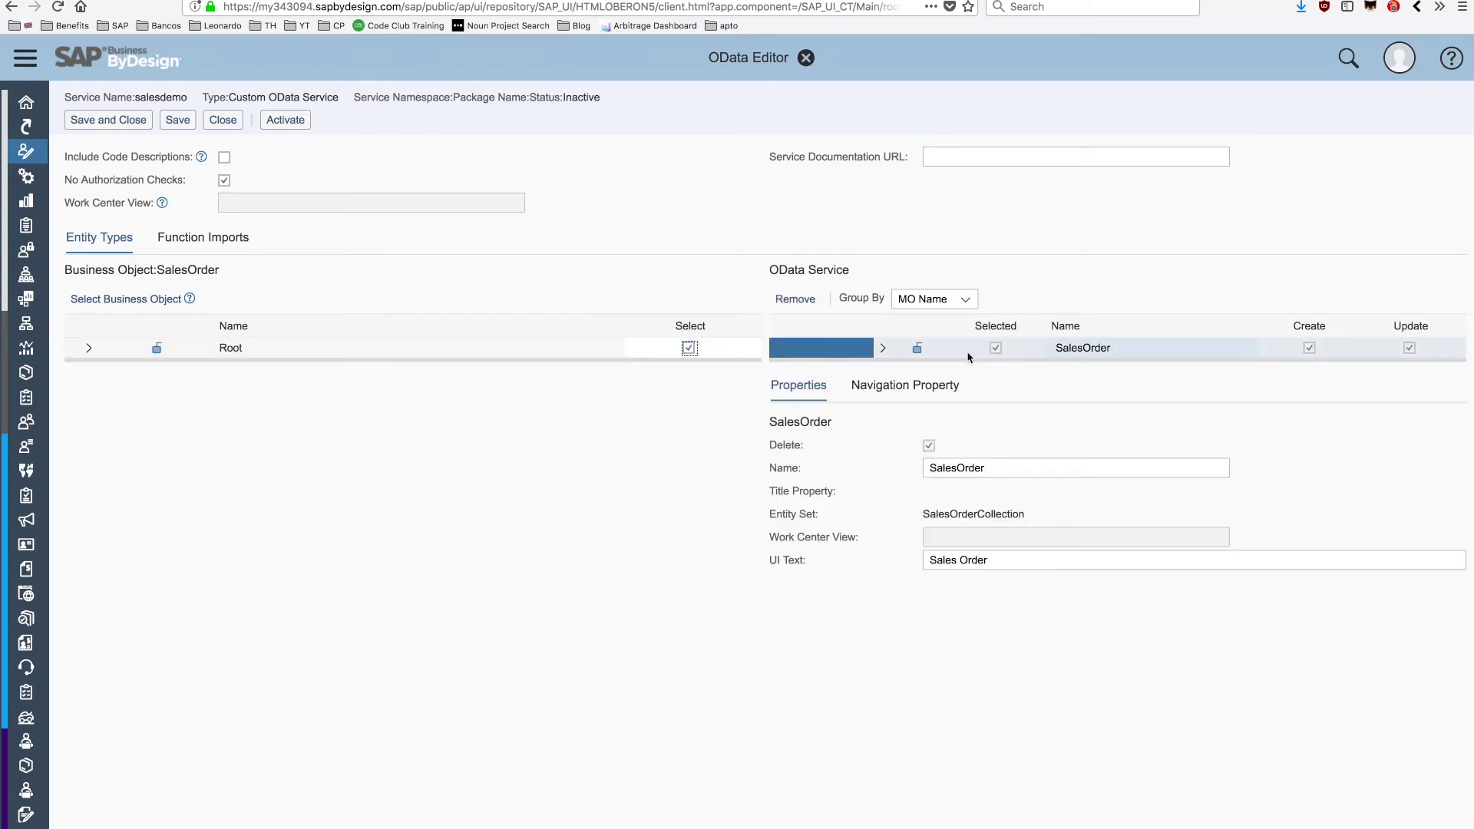
left_click(90, 349)
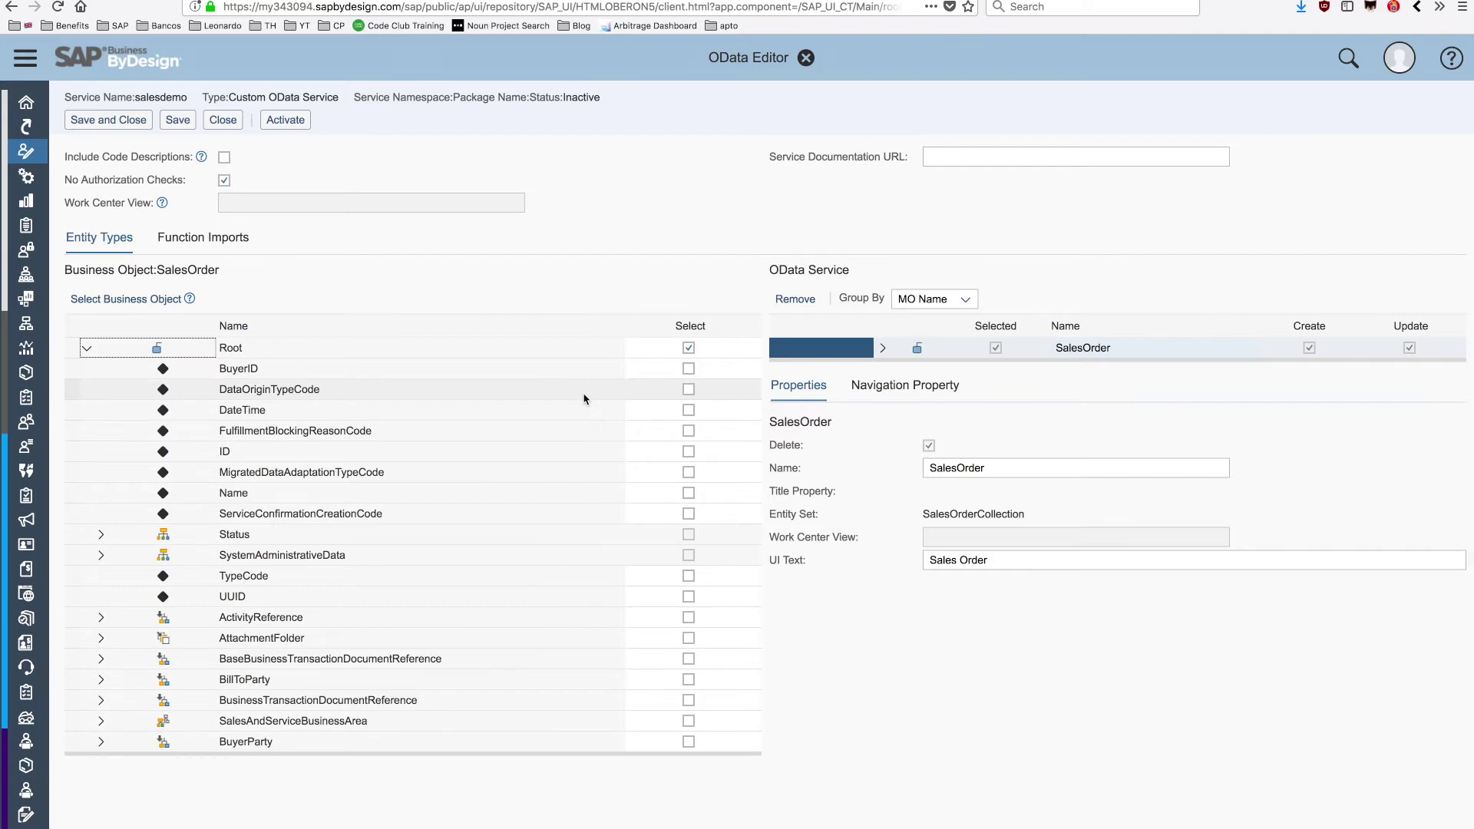
left_click(689, 410)
left_click(689, 452)
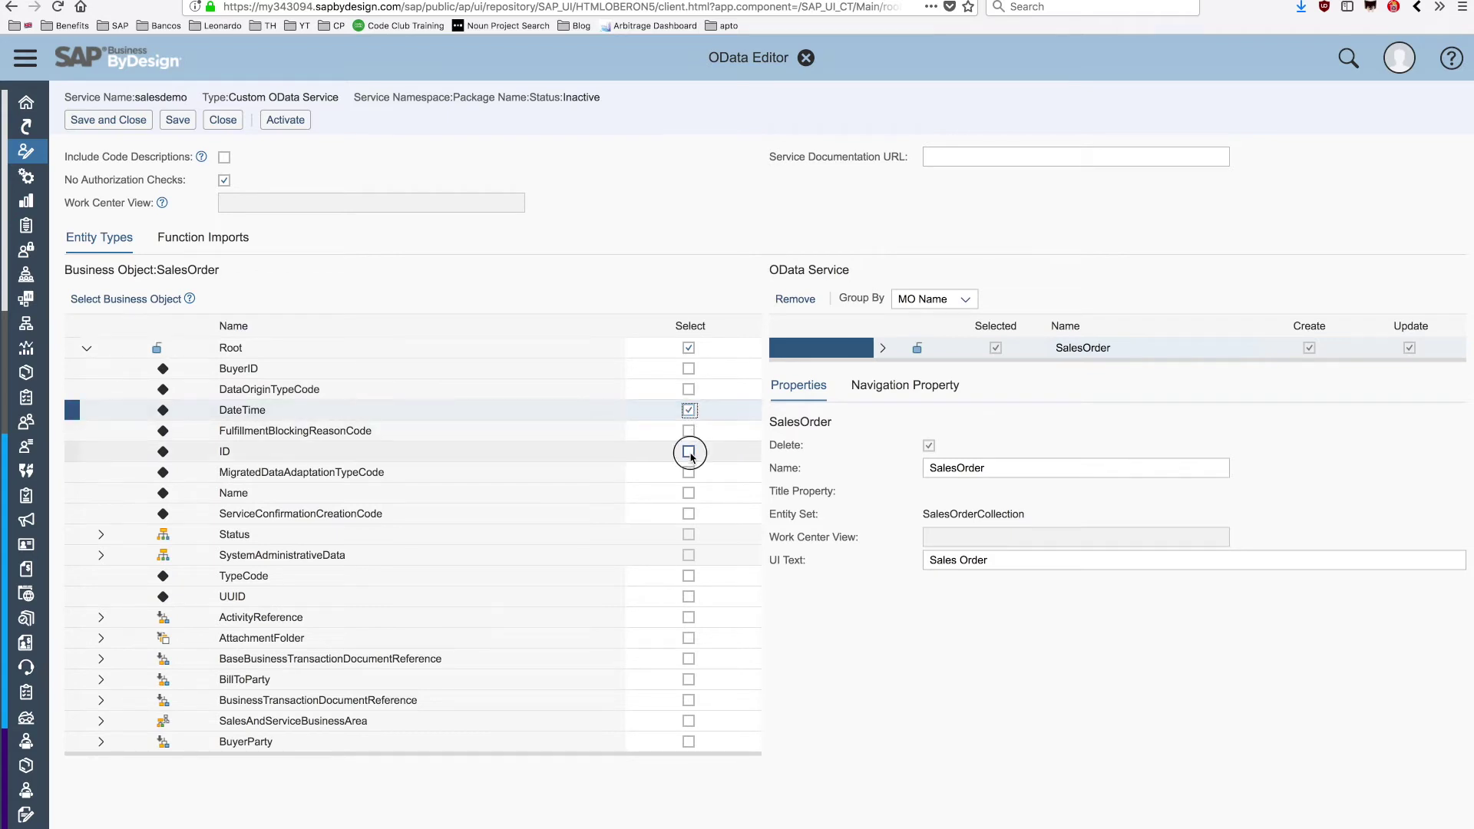
left_click(689, 494)
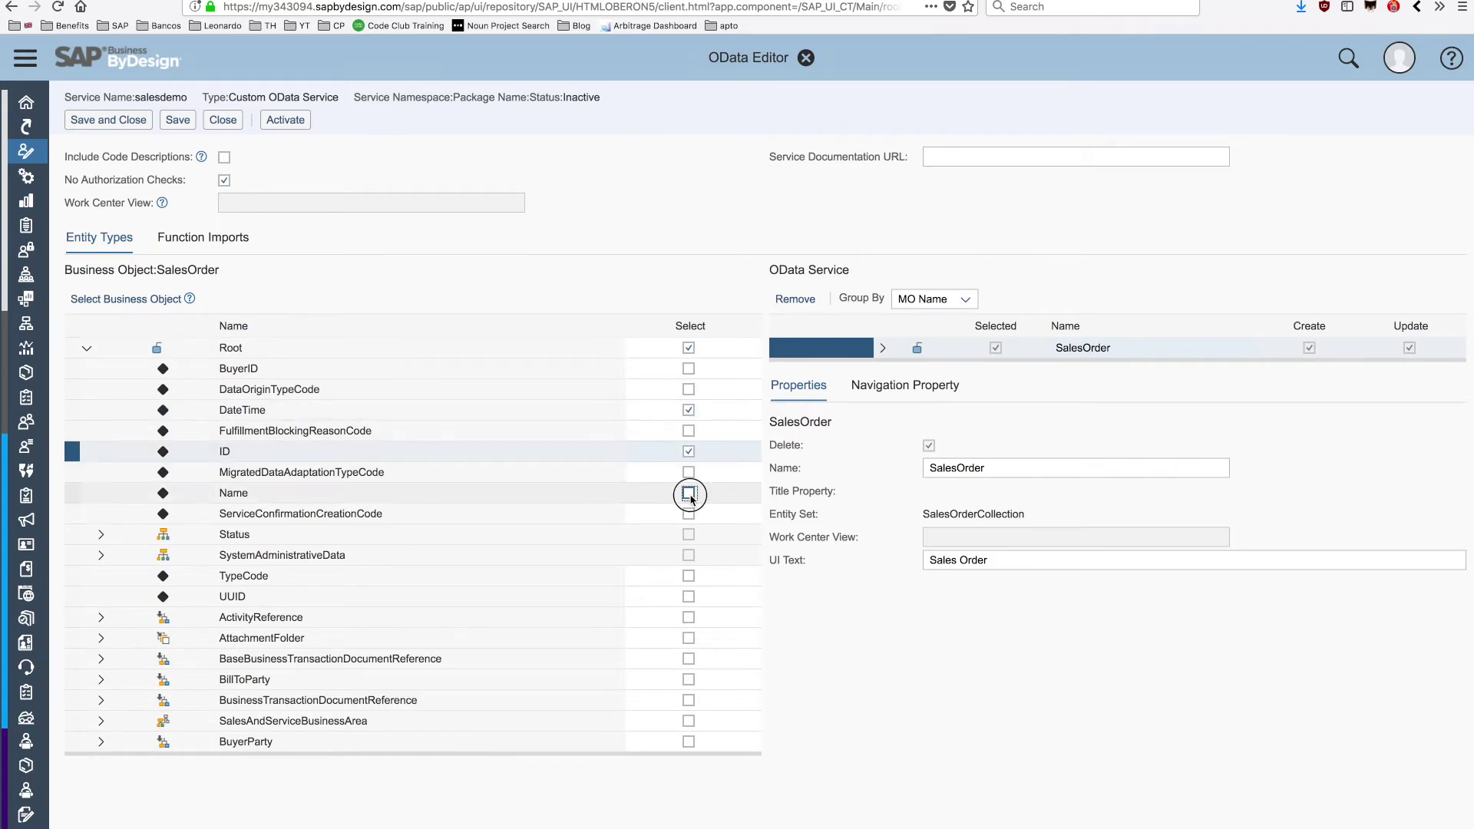
scroll(534, 557, "down", 15)
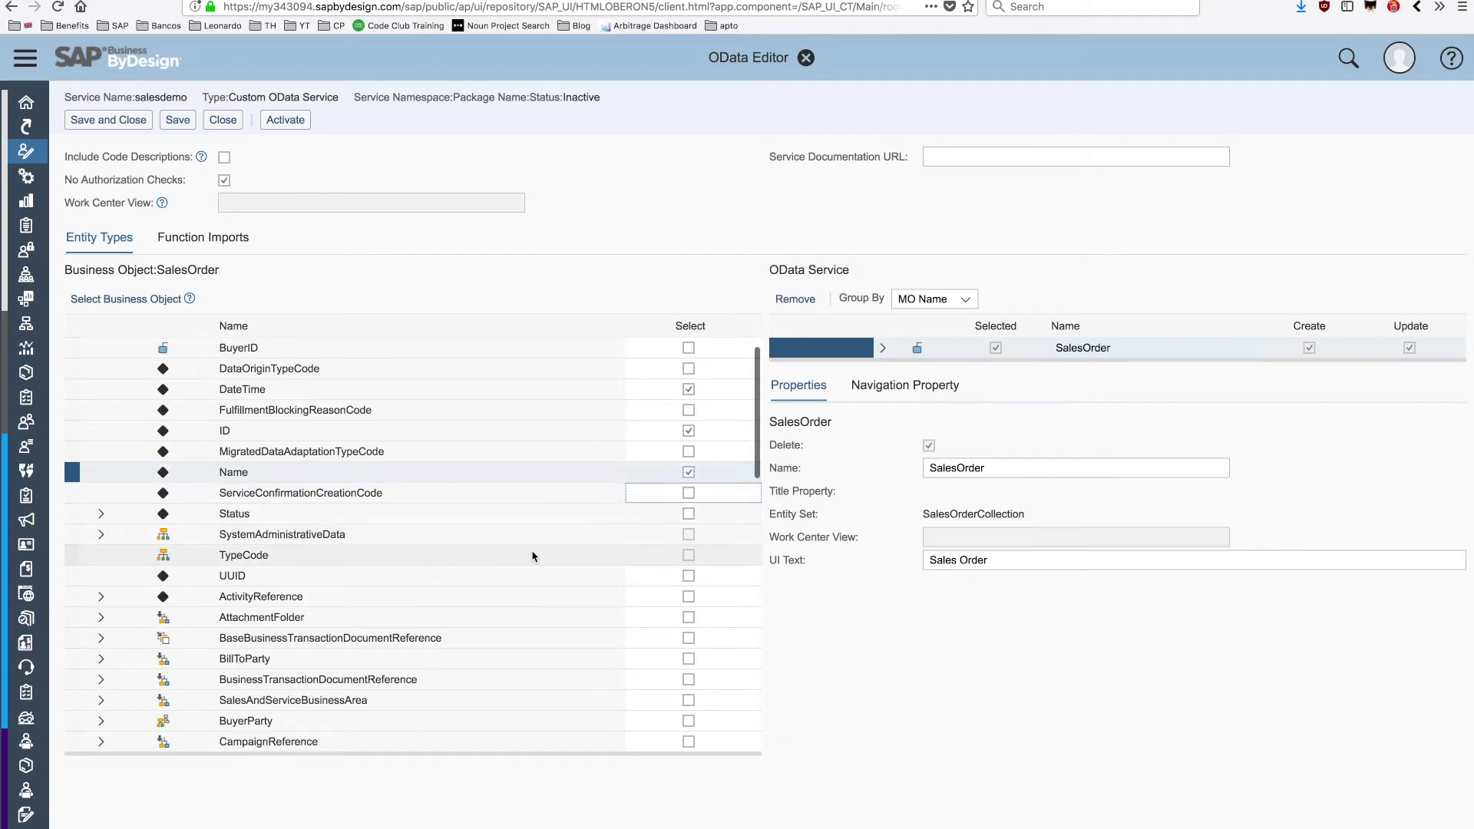
scroll(534, 556, "down", 2)
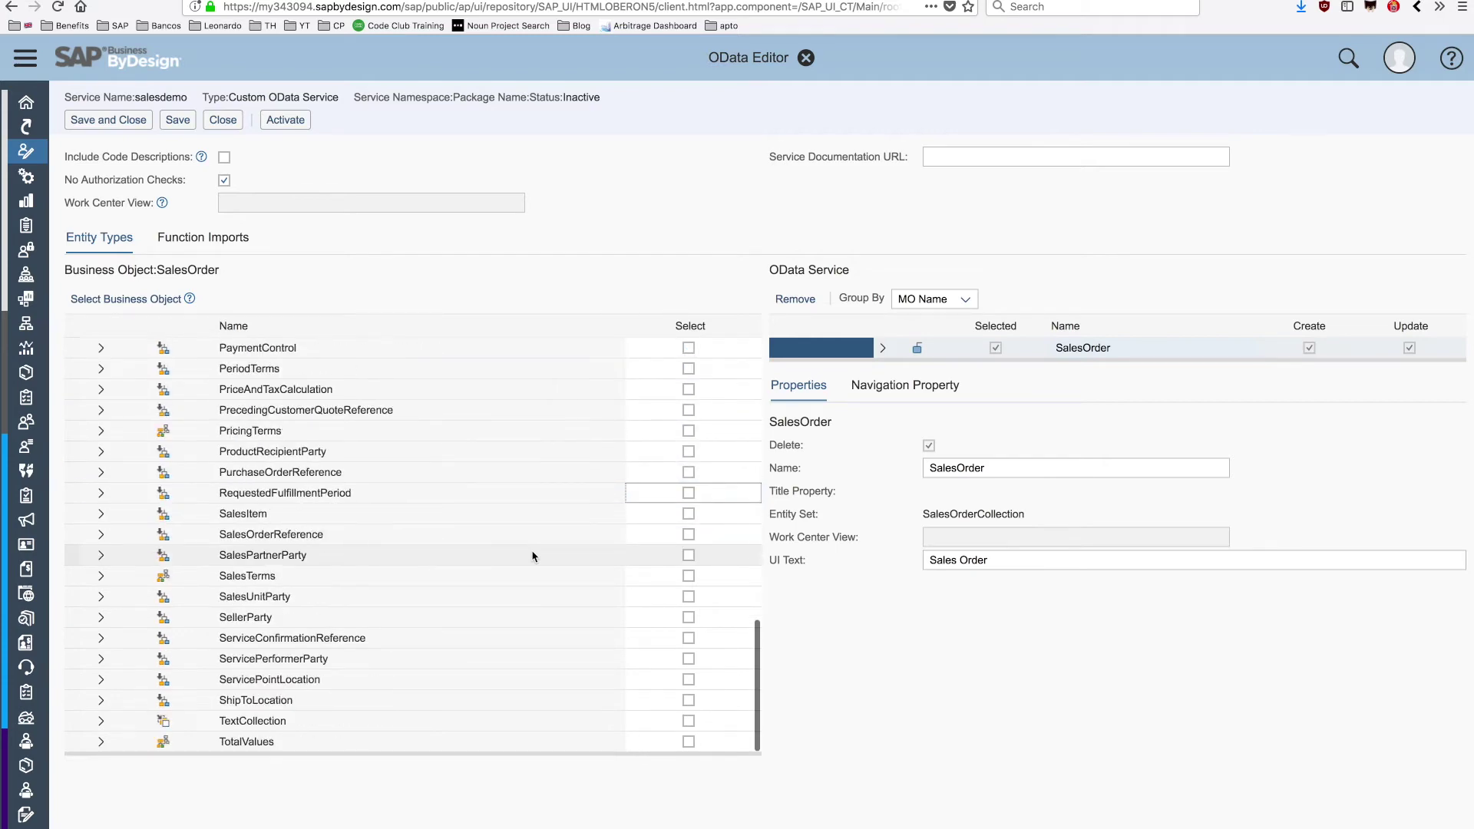
left_click(689, 742)
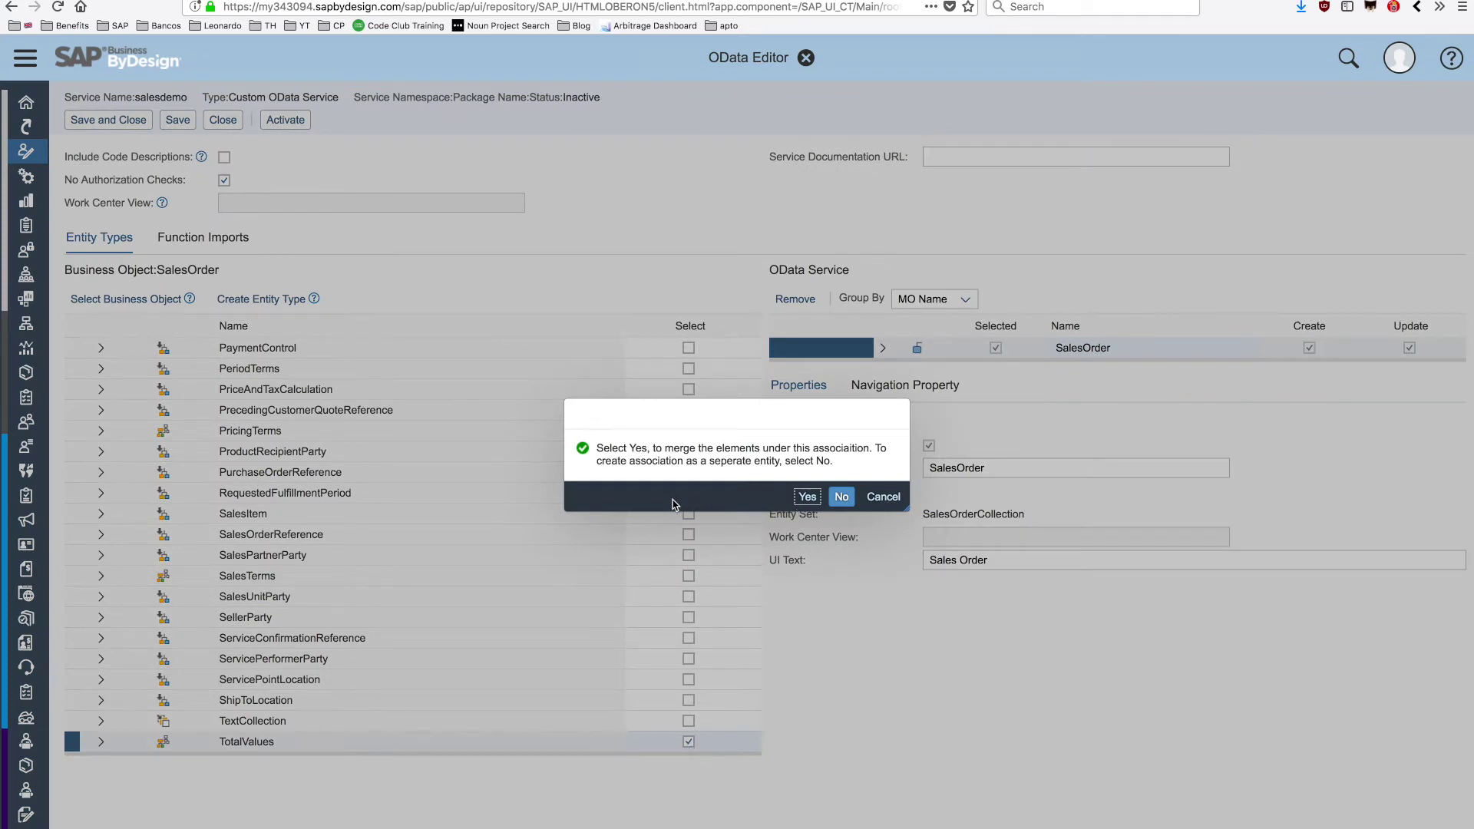
Confirm merging TotalValues into SalesOrder and include GrossAmount's content field
left_click(807, 497)
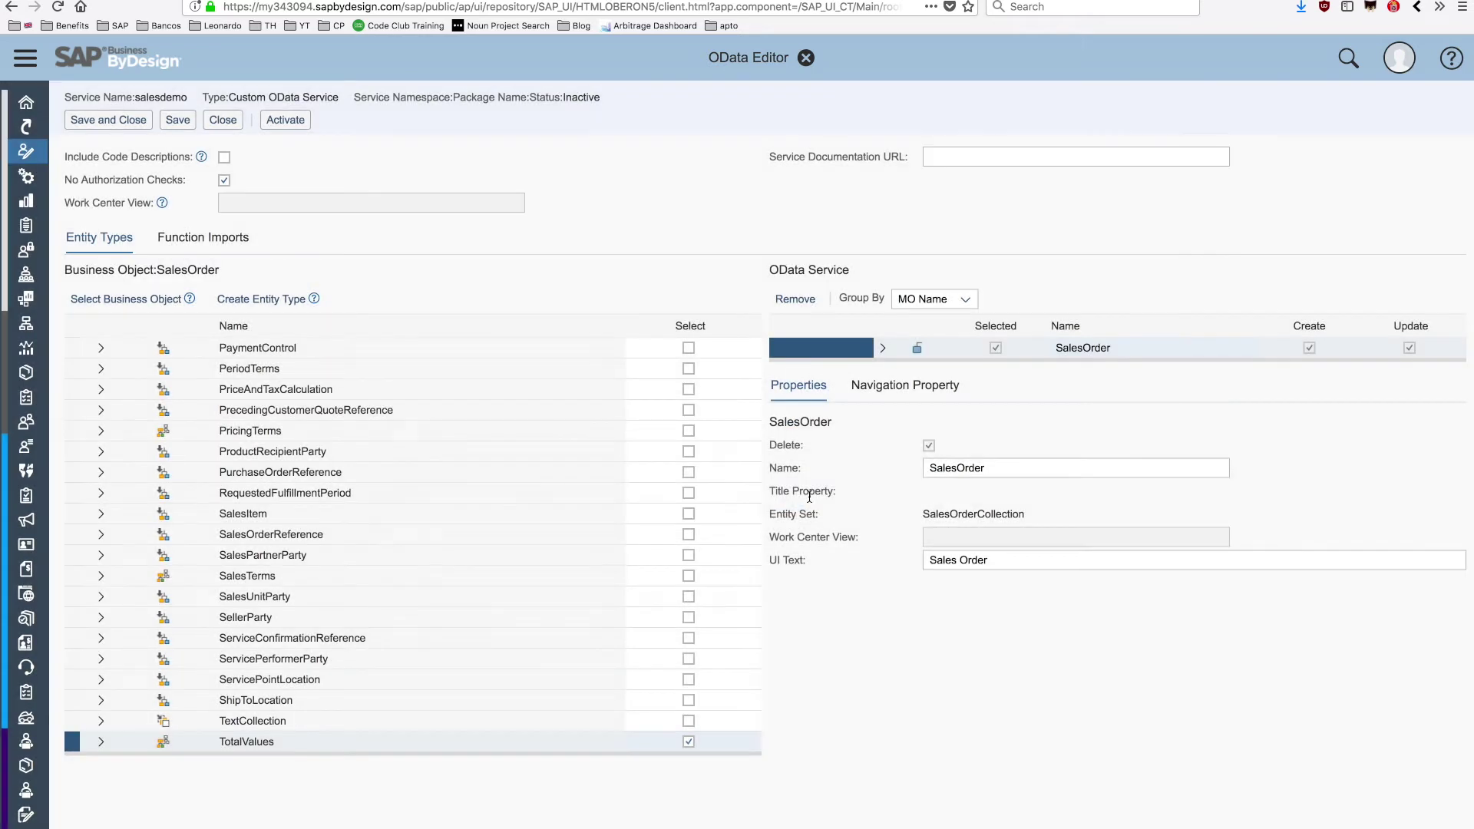
left_click(100, 742)
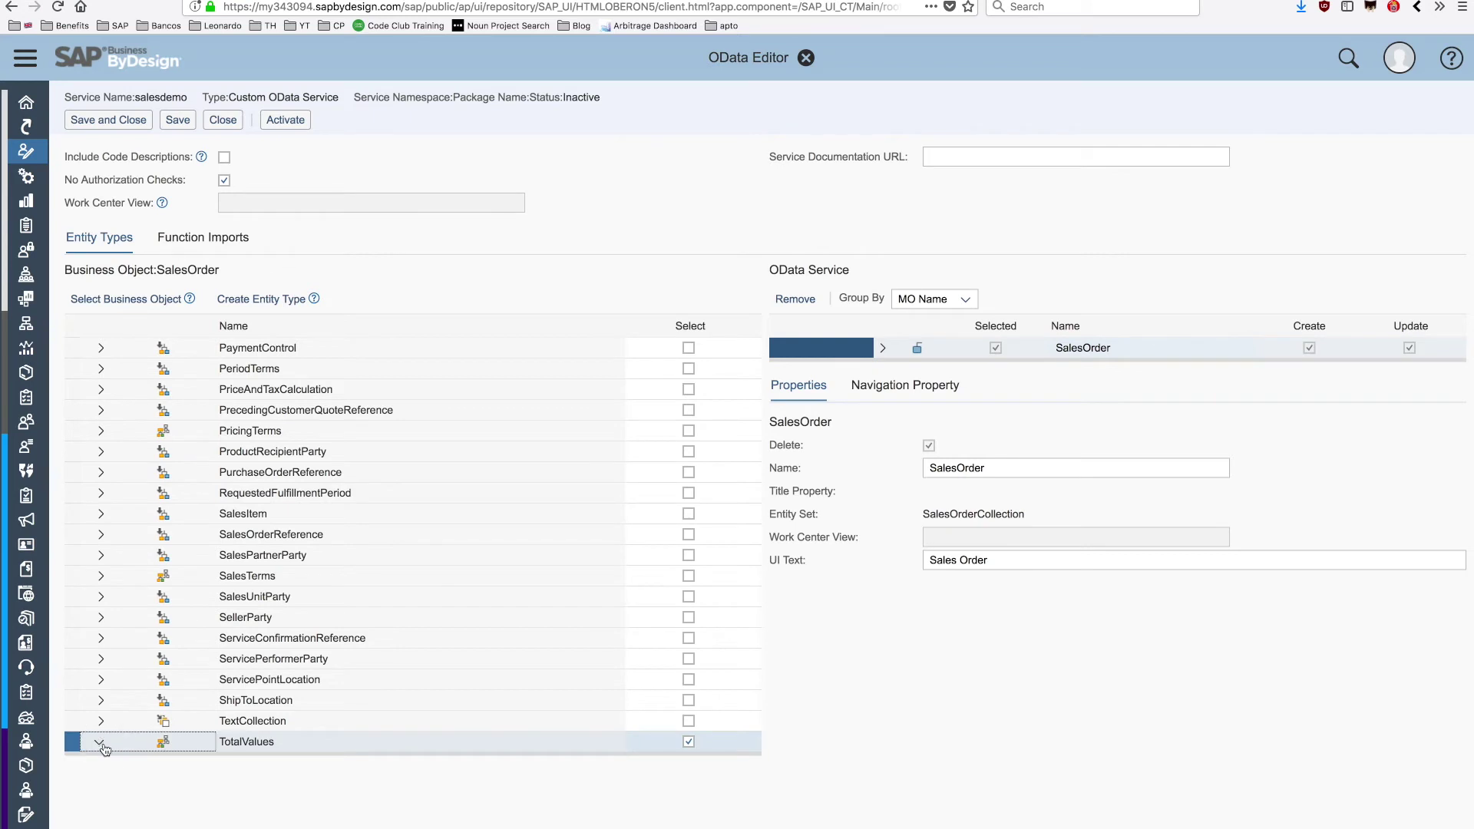
scroll(350, 660, "down", 3)
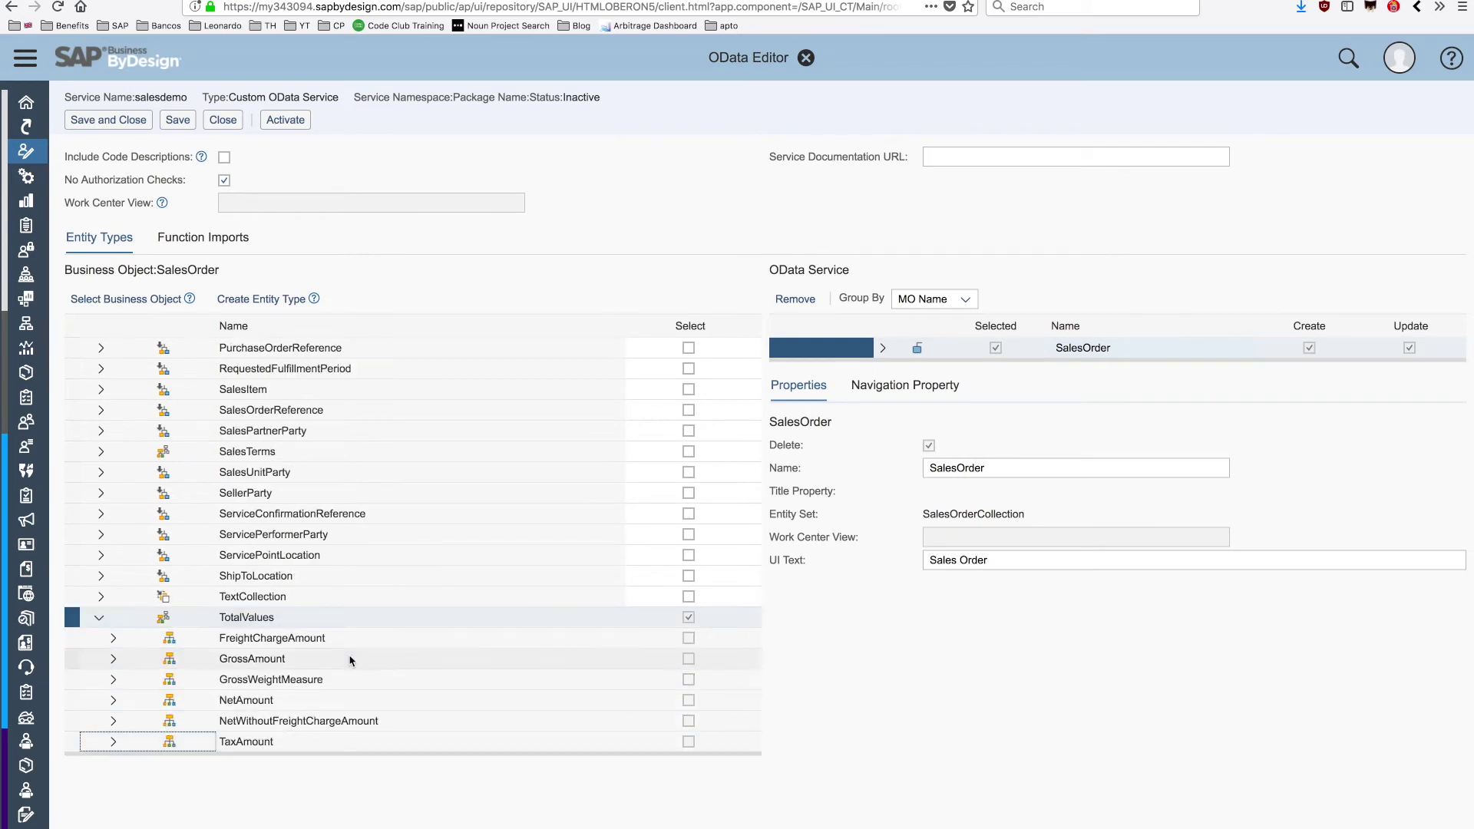
left_click(113, 661)
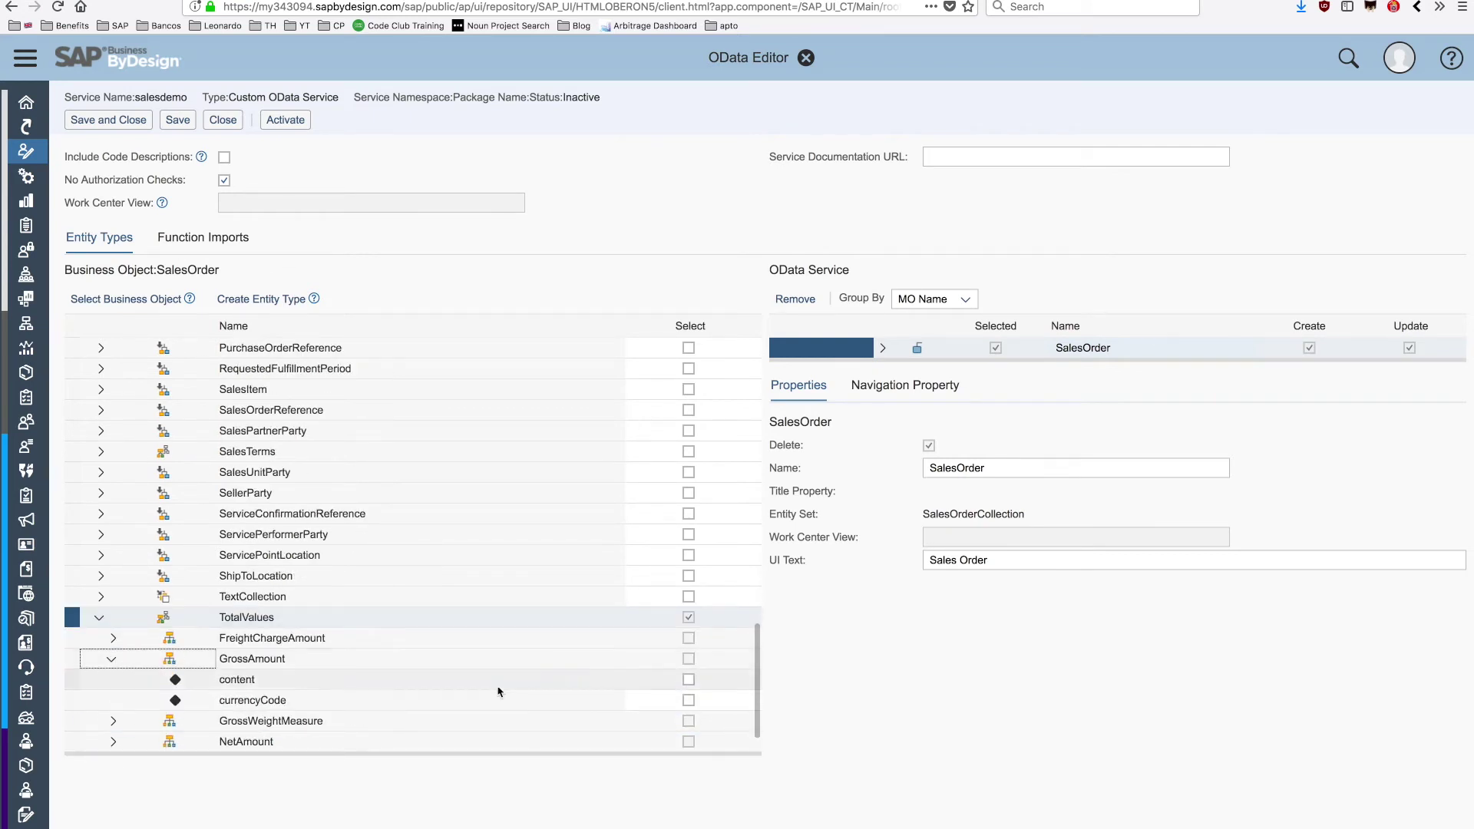
left_click(689, 680)
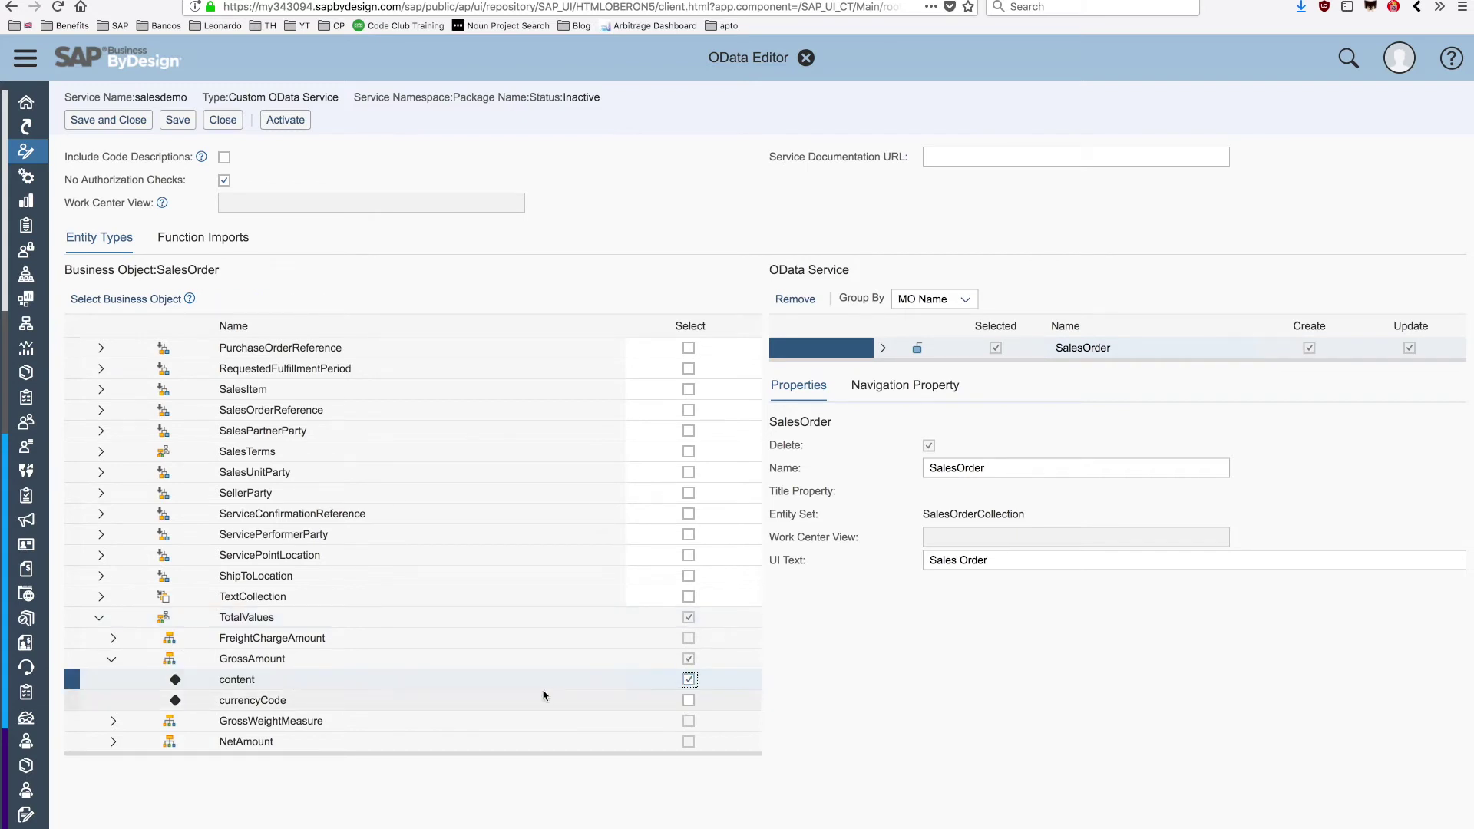
Include NetAmount's content and the currencyCode fields of GrossAmount and NetAmount
scroll(538, 698, "down", 2)
left_click(113, 700)
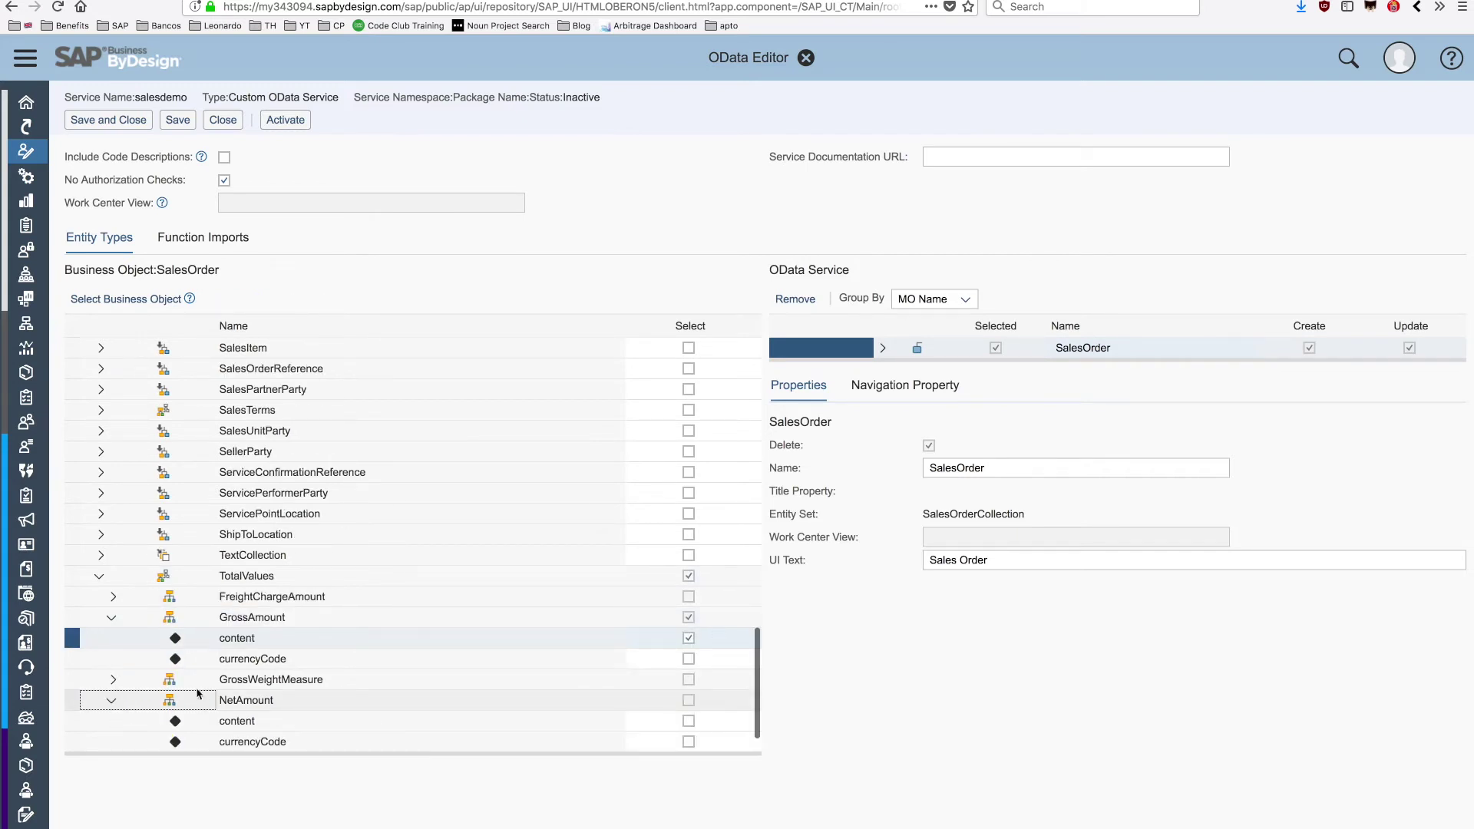
scroll(491, 661, "down", 2)
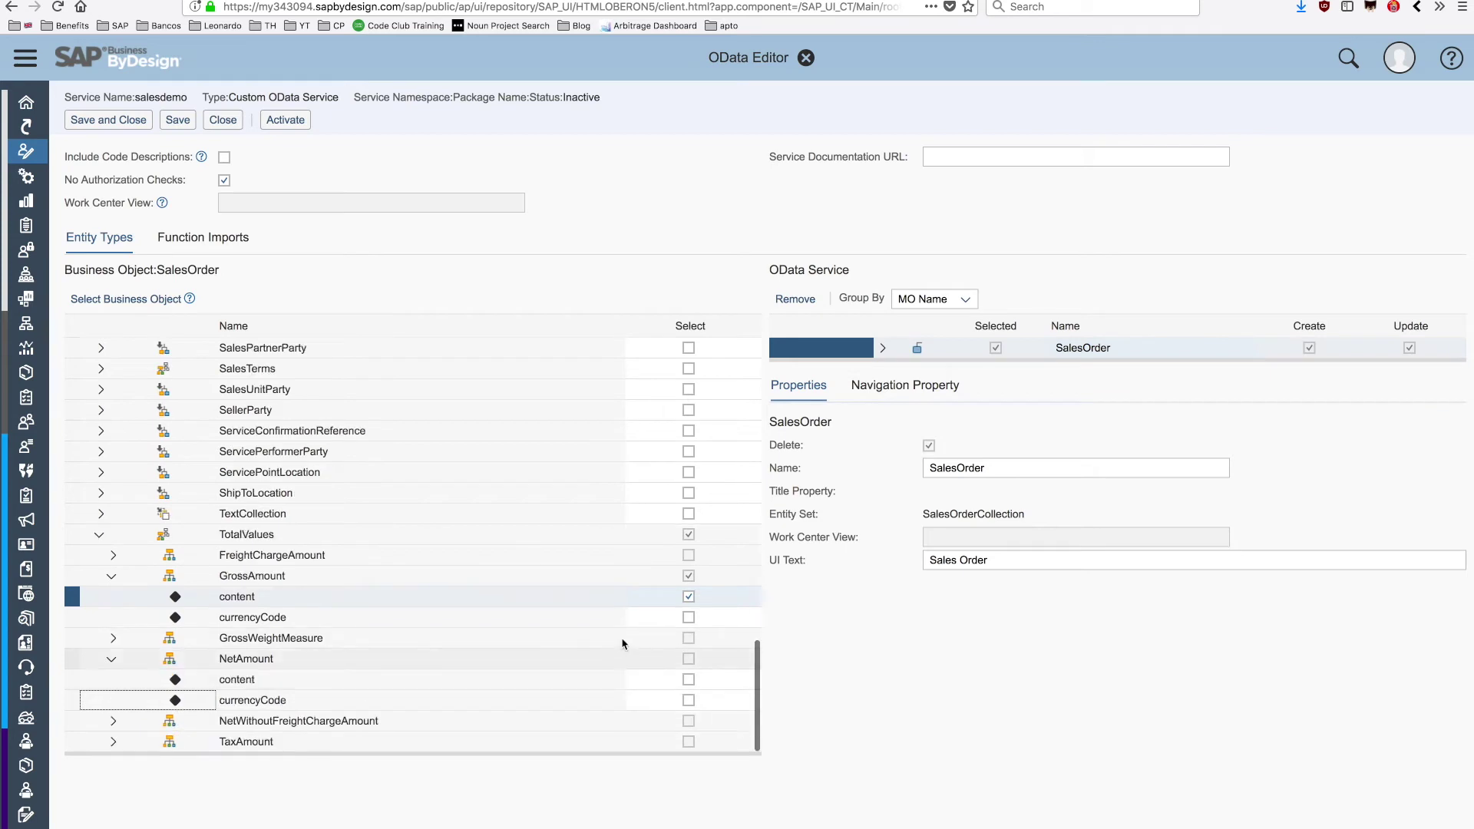
left_click(688, 680)
left_click(689, 619)
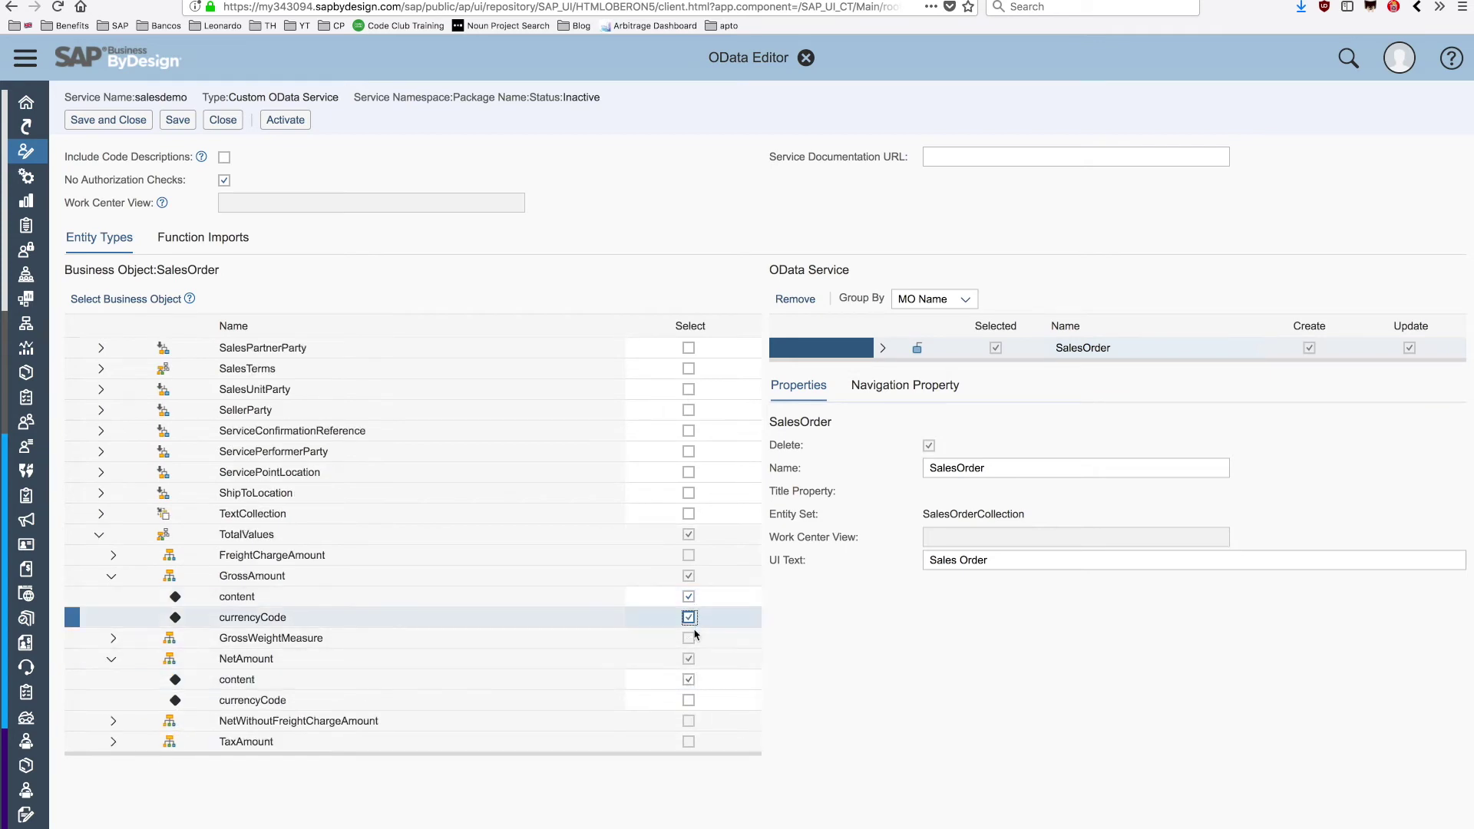
left_click(690, 701)
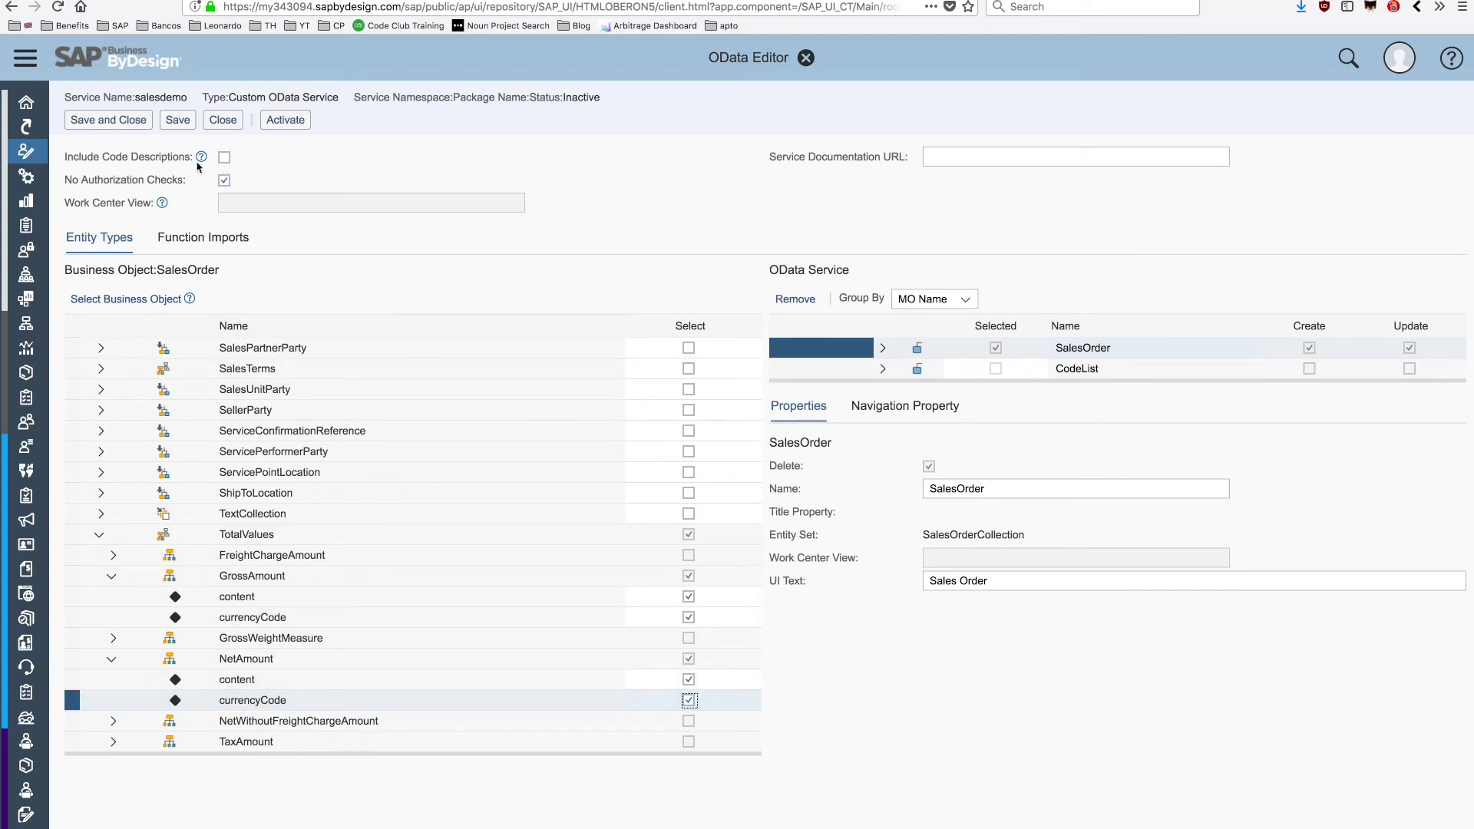
Enable Include Code Descriptions, save and activate salesdemo, then open its $metadata service URL
left_click(223, 163)
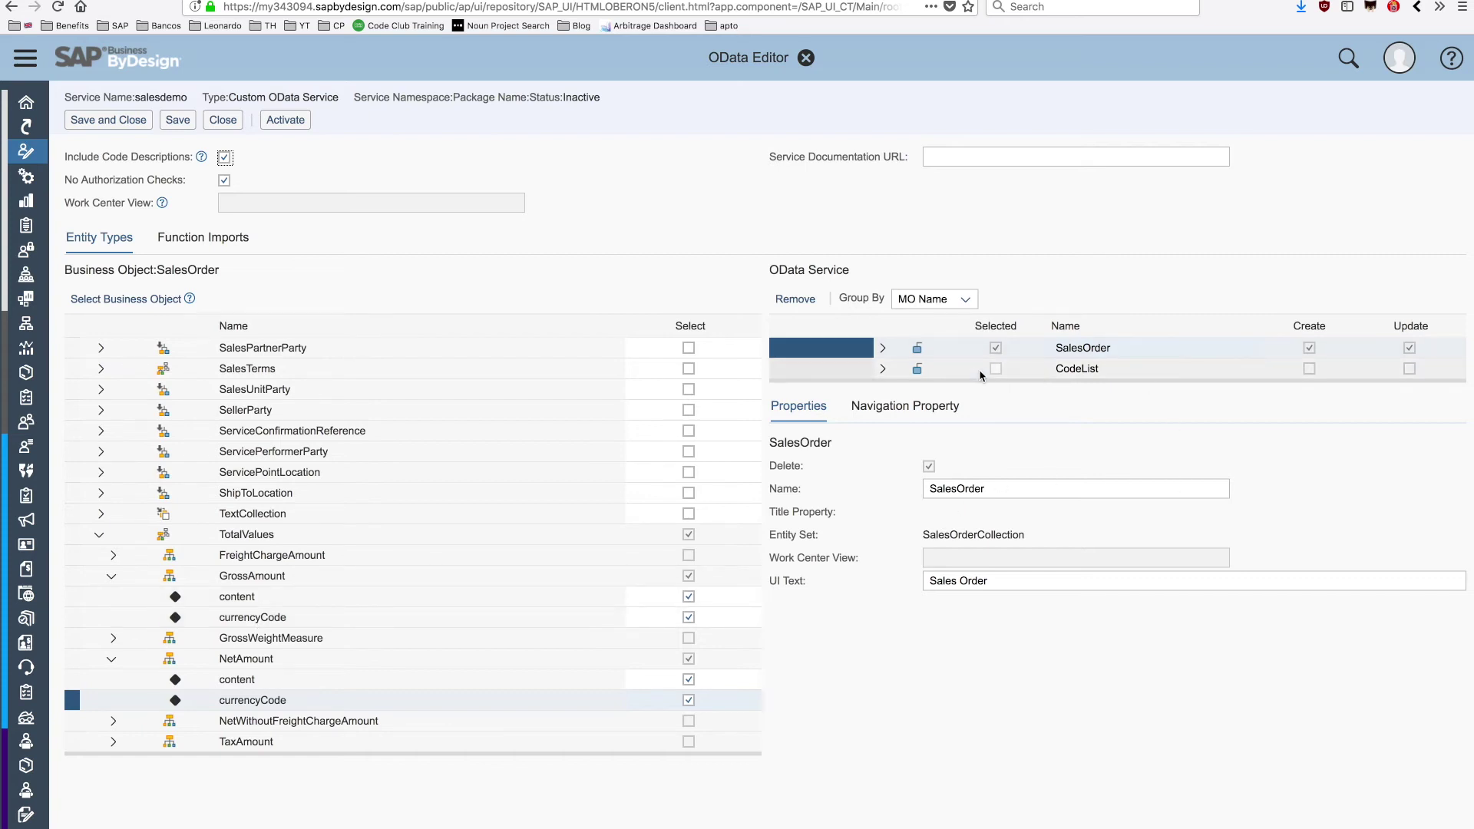
left_click(177, 123)
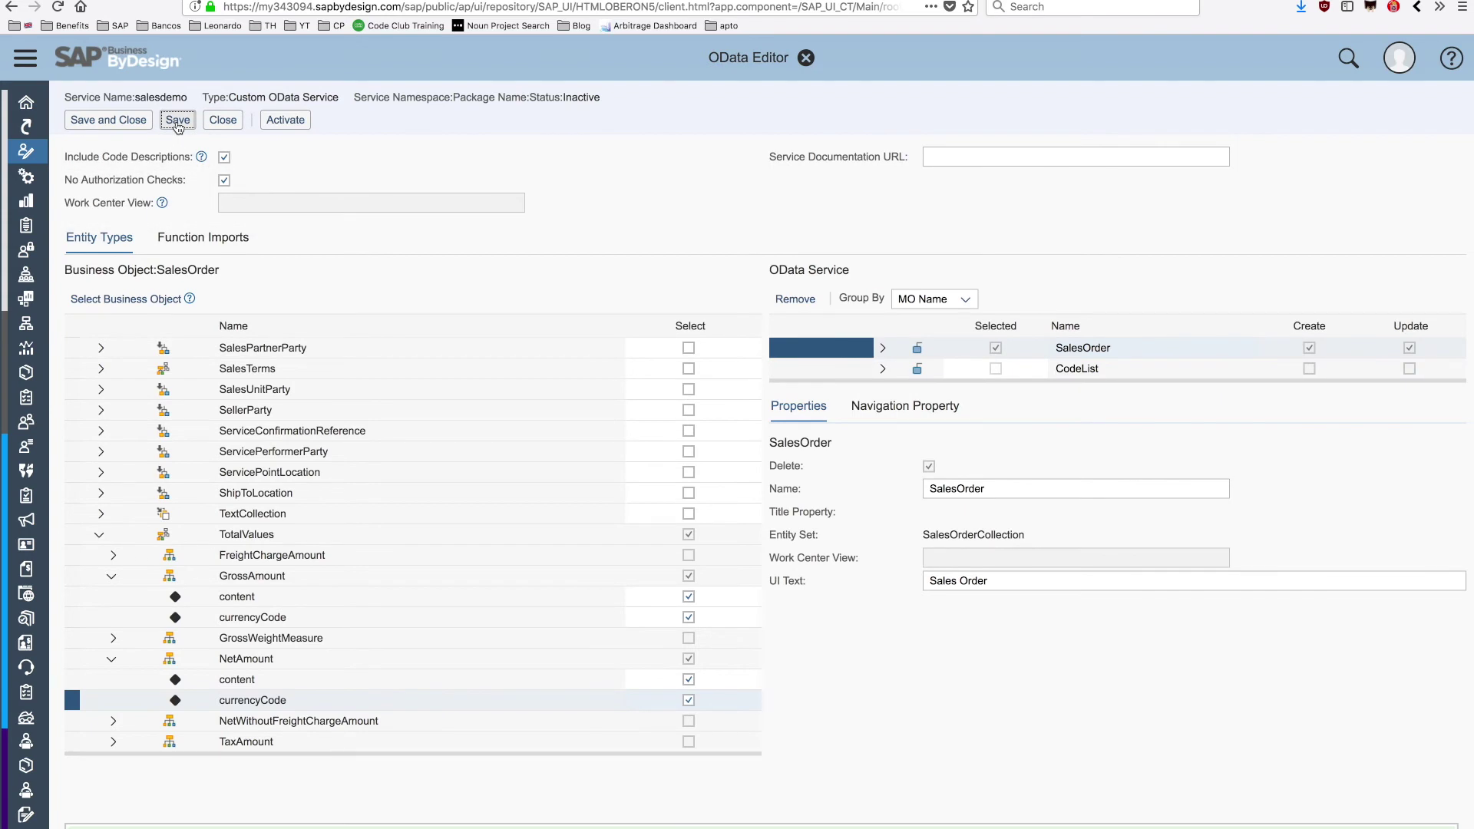
left_click(286, 121)
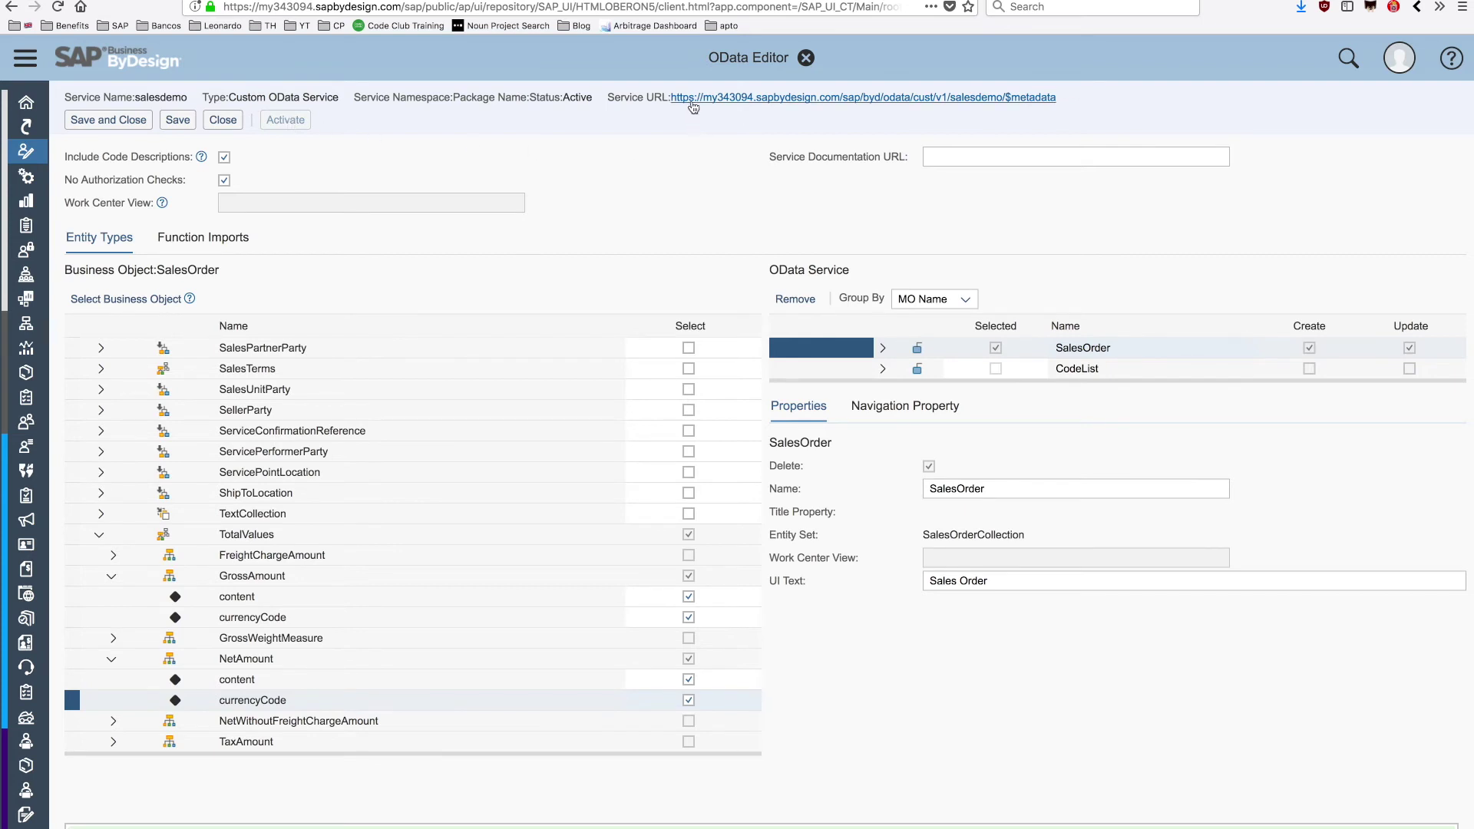
left_click(816, 100)
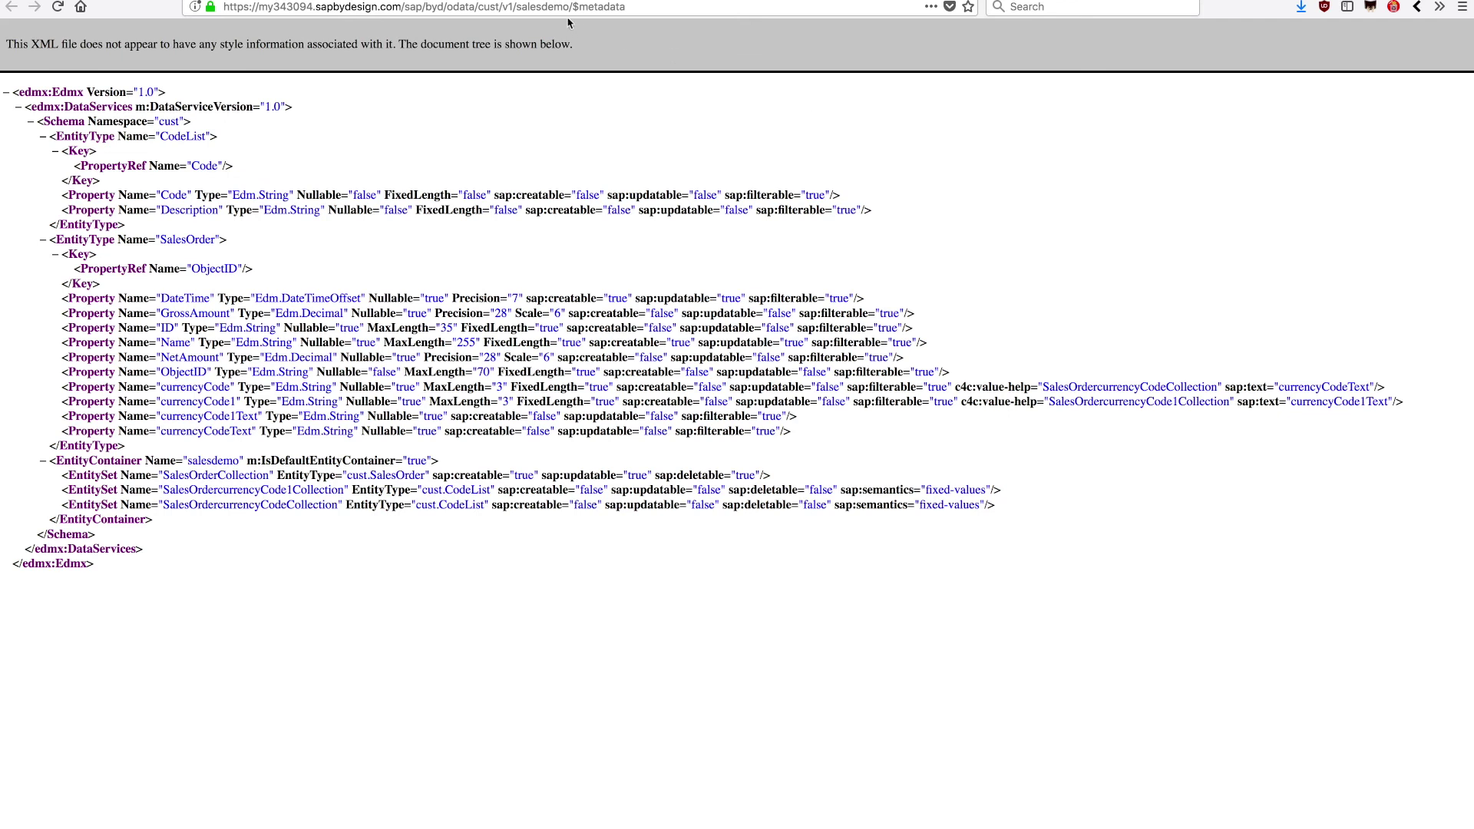
Replace $metadata in the address with SalesOrderCollection?$format=json and load it
left_click_drag(573, 7, 651, 7)
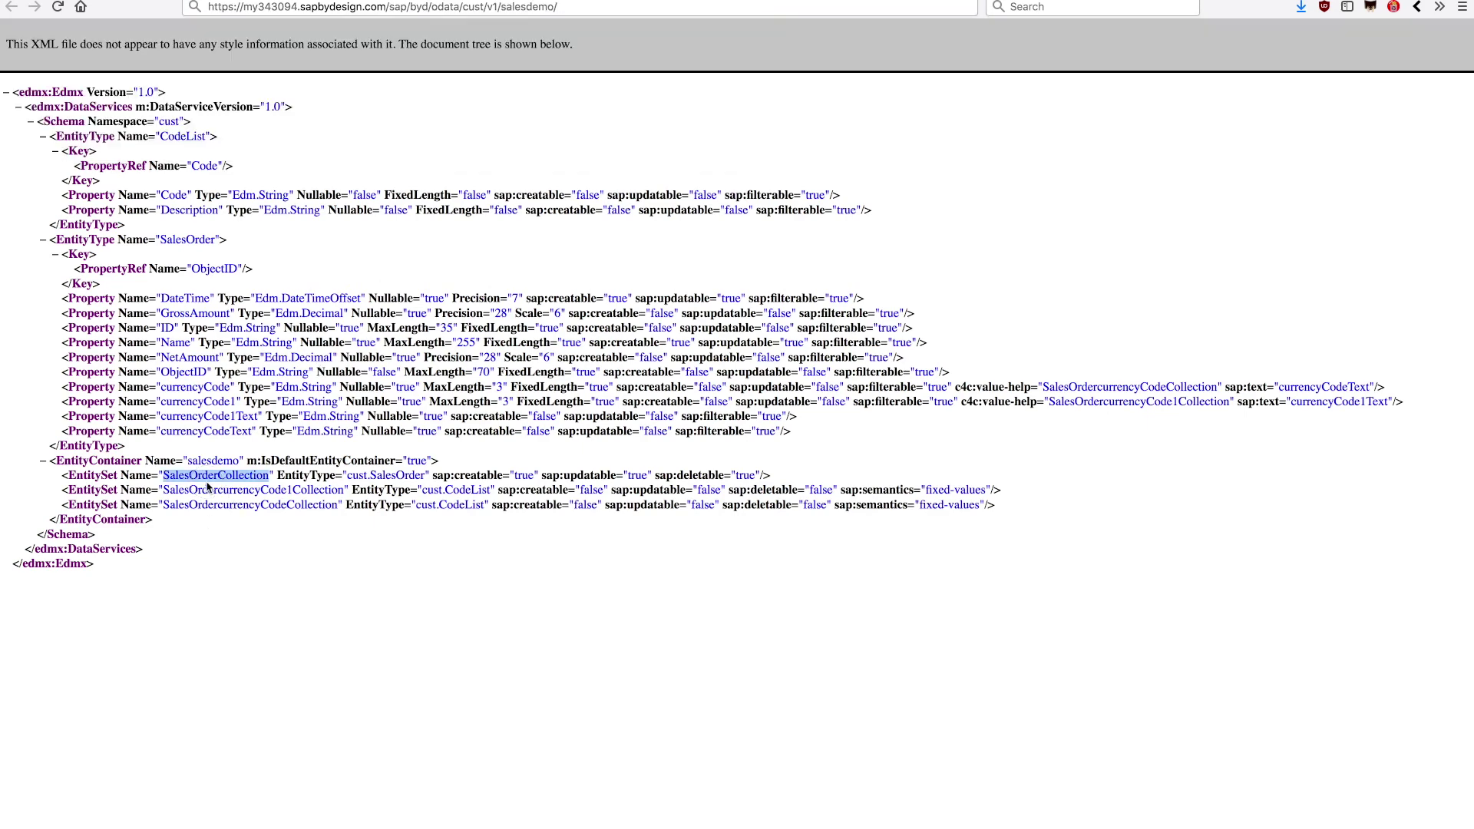
left_click(647, 8)
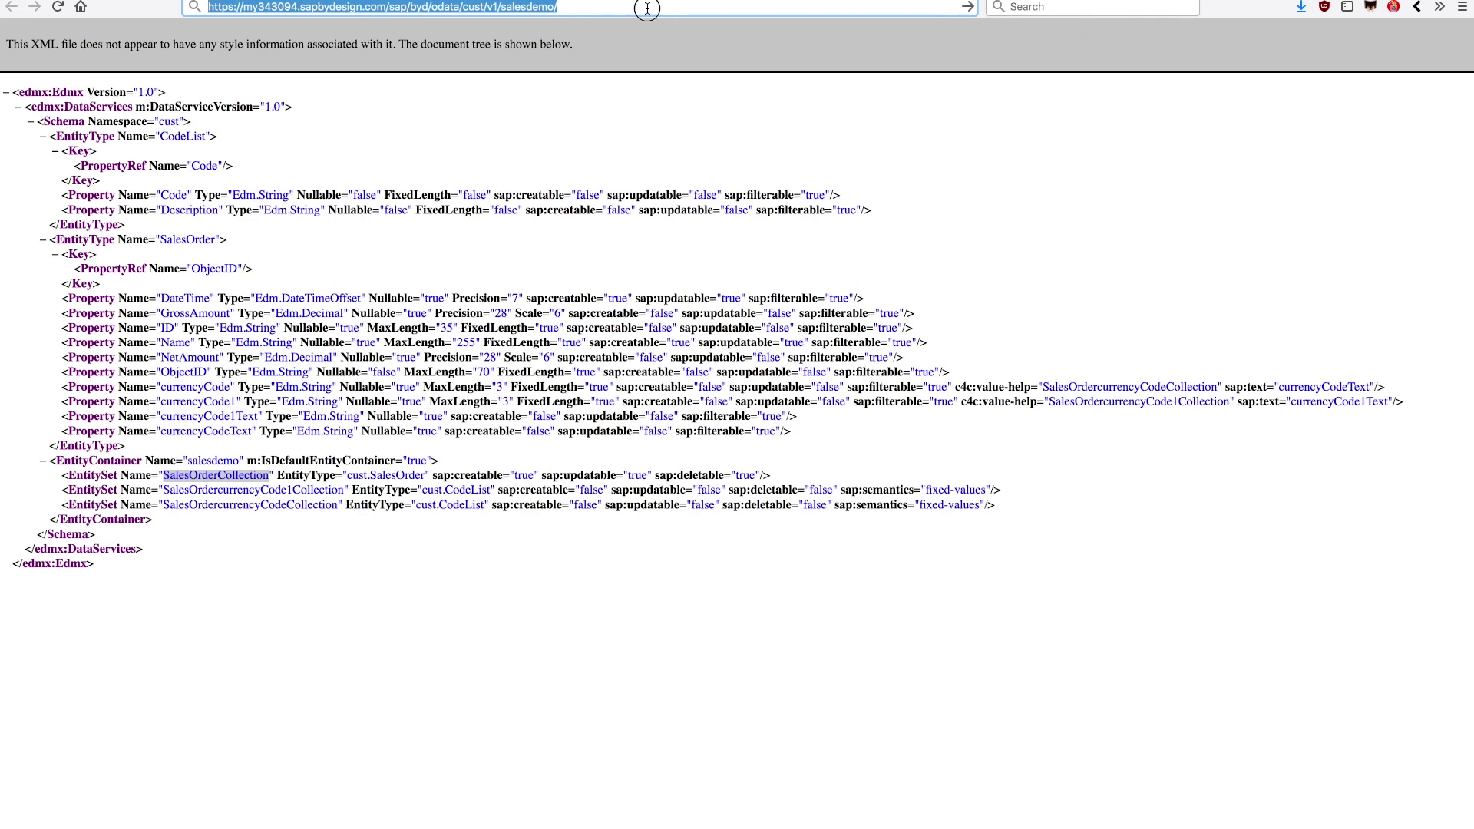
key("Right")
type("SalesOrderCollection")
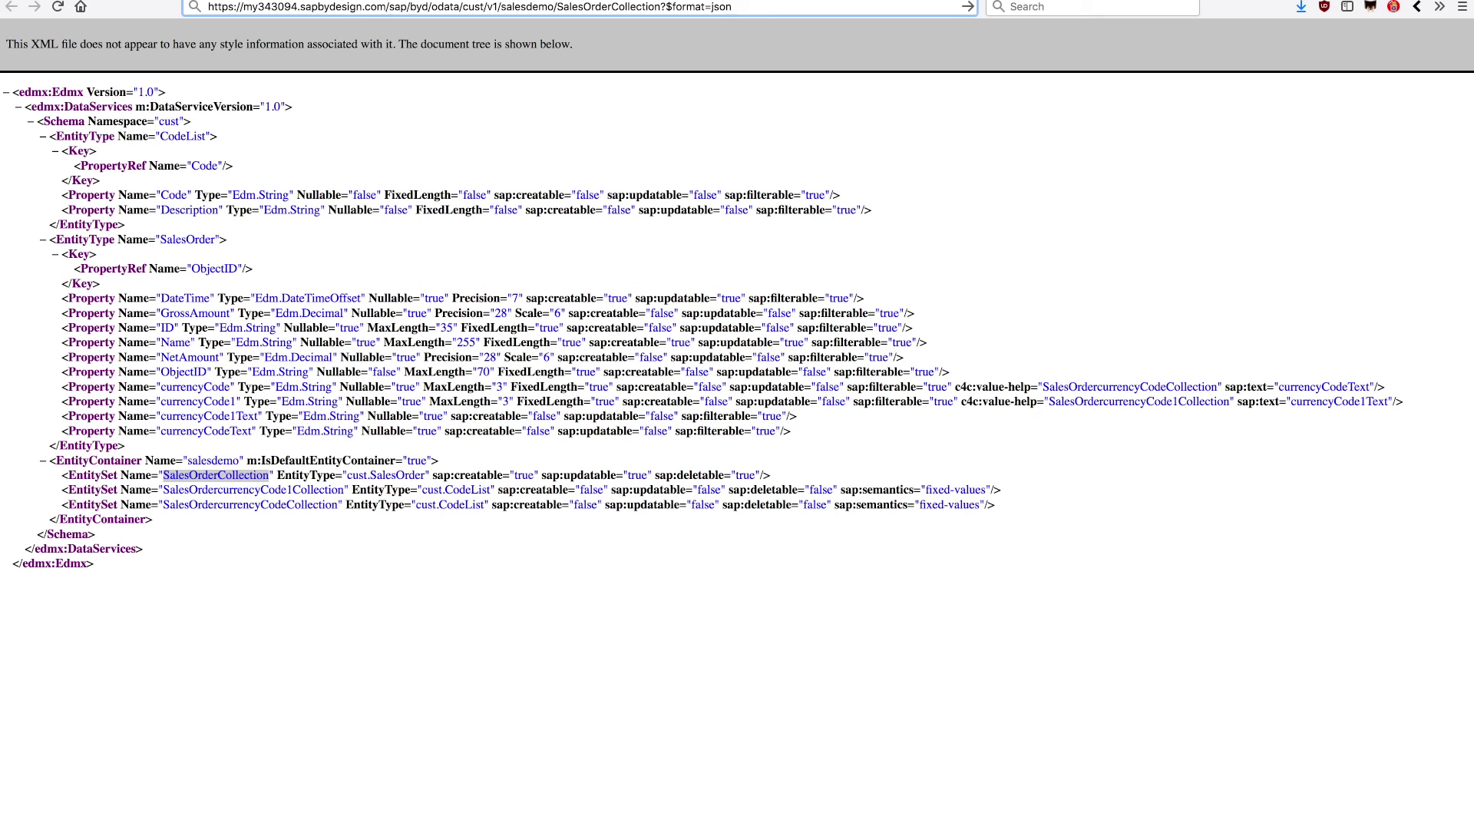
key("Return")
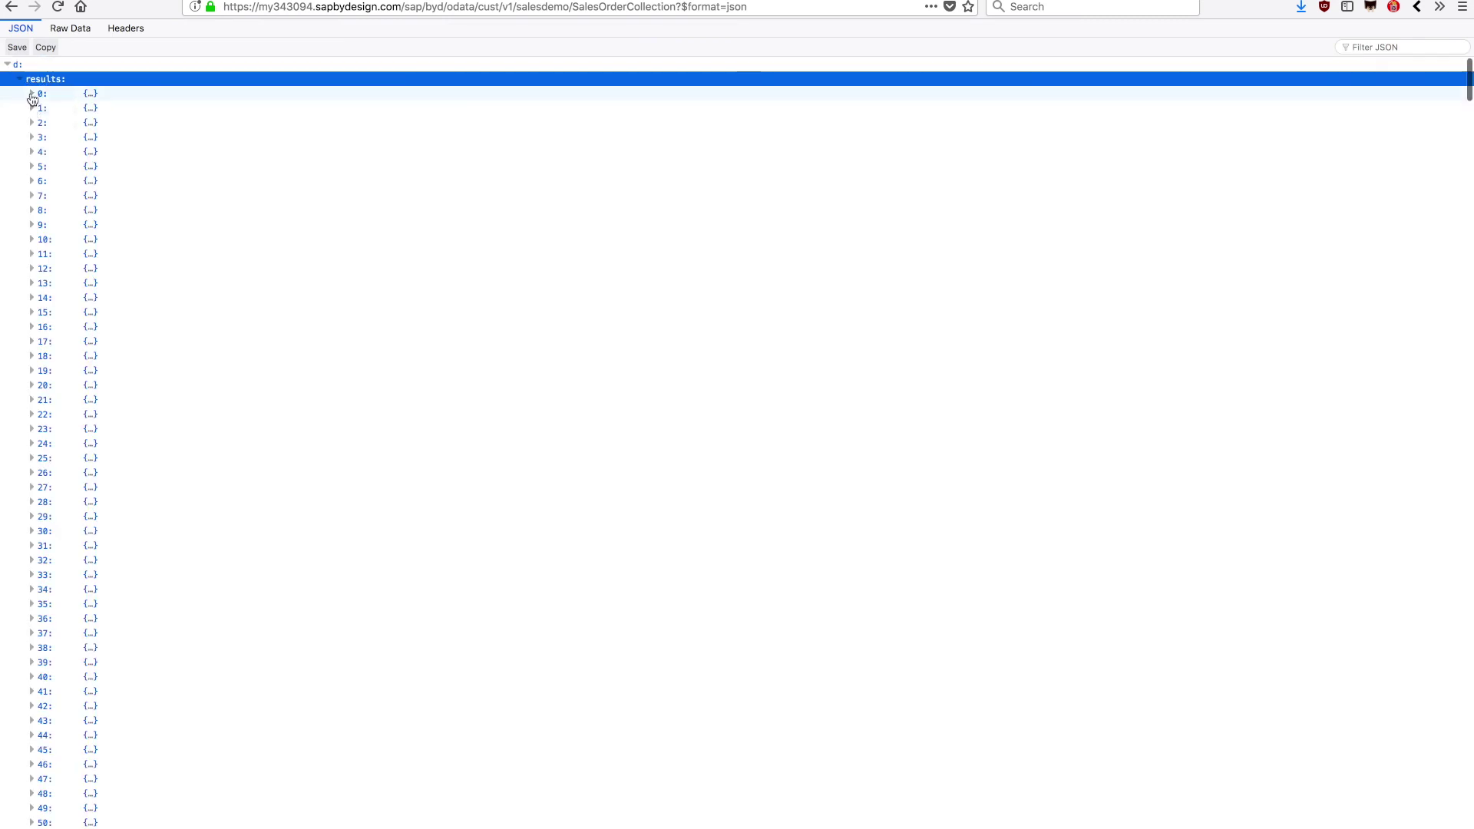
Expand sales order records 0 and 1, highlighting ID 1000, DateTime, GrossAmount and NetAmount
left_click(33, 95)
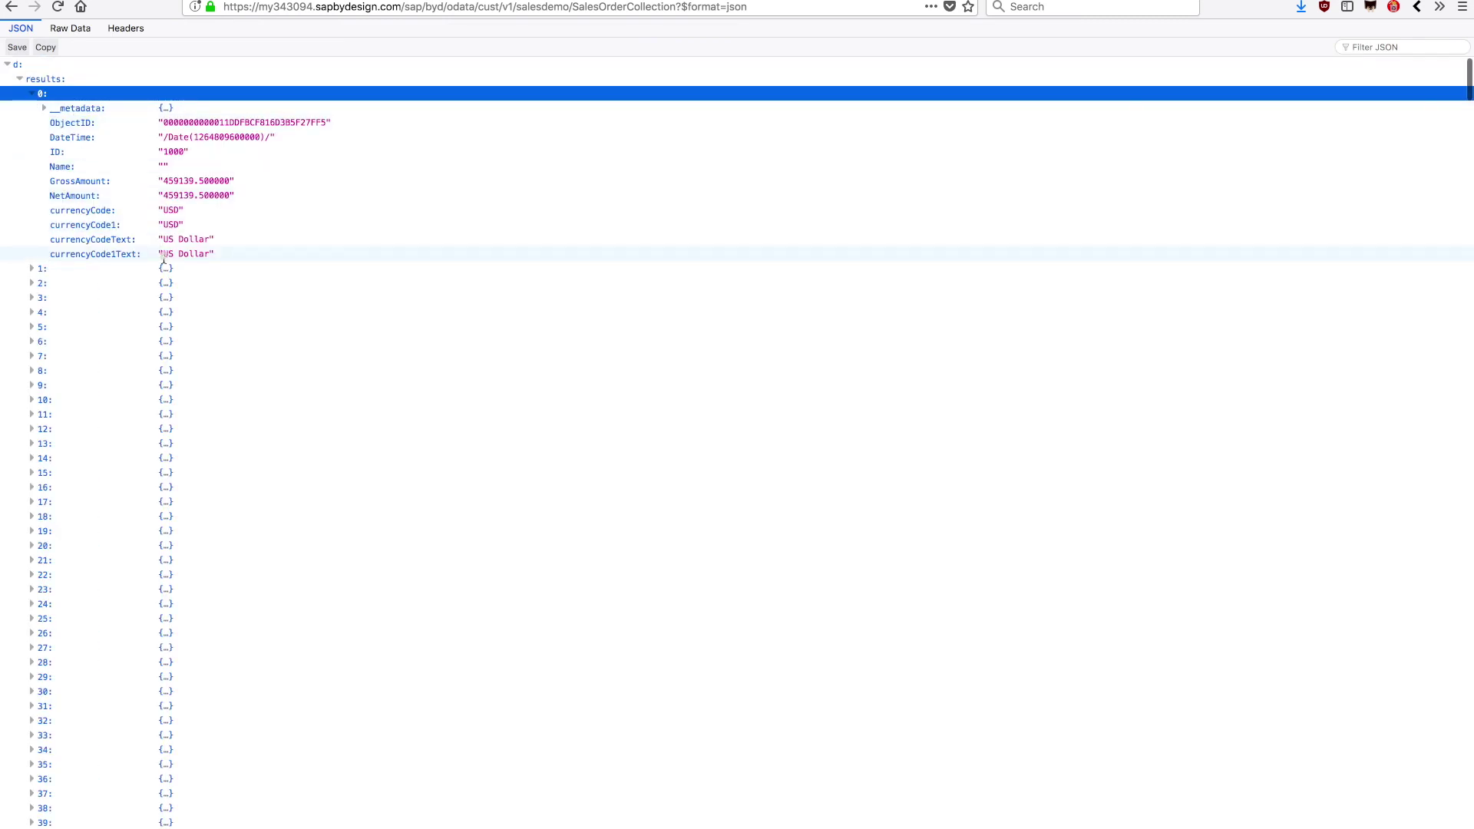
double_click(68, 137)
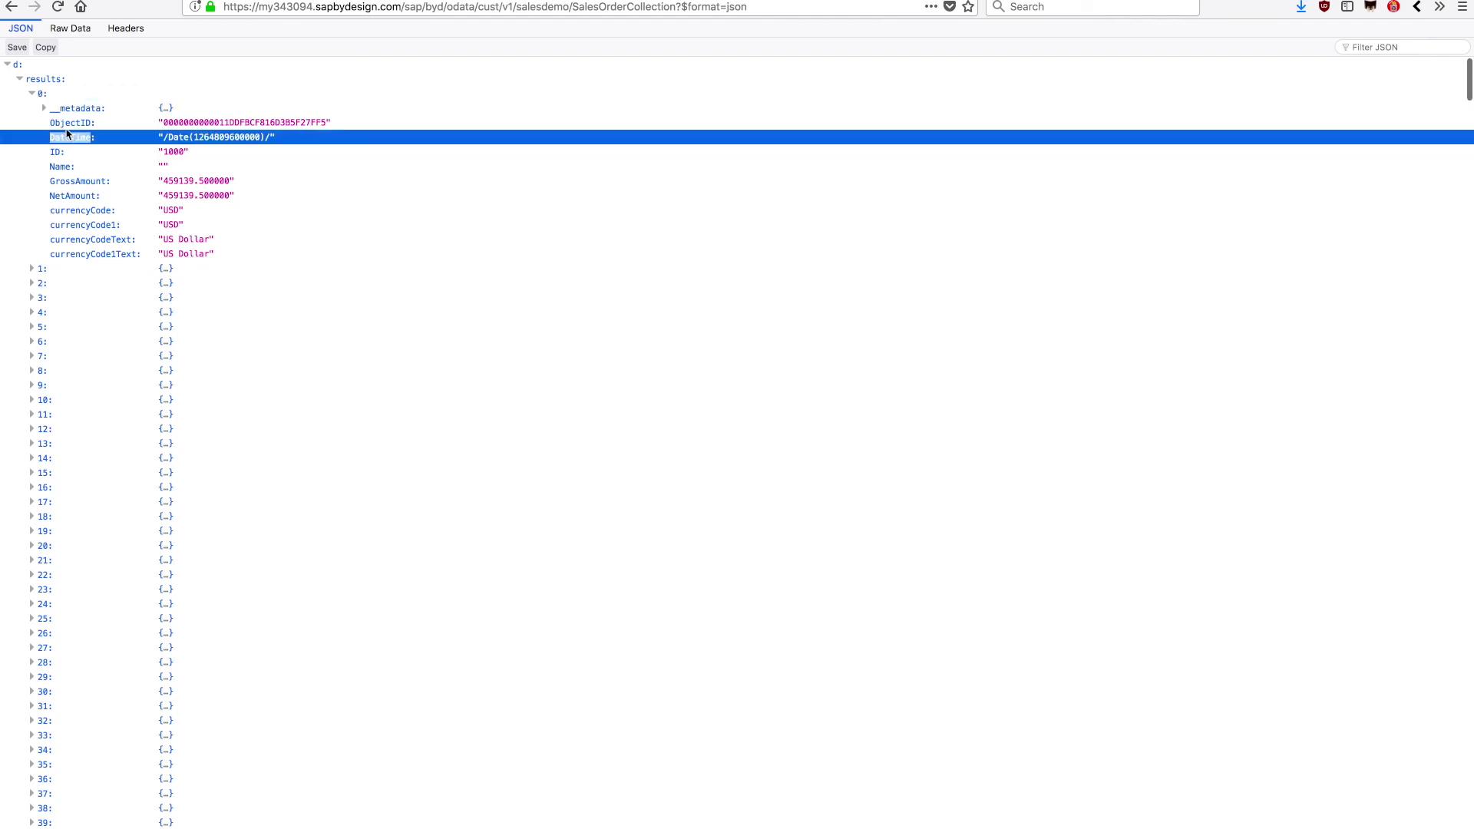
left_click(69, 122)
double_click(57, 152)
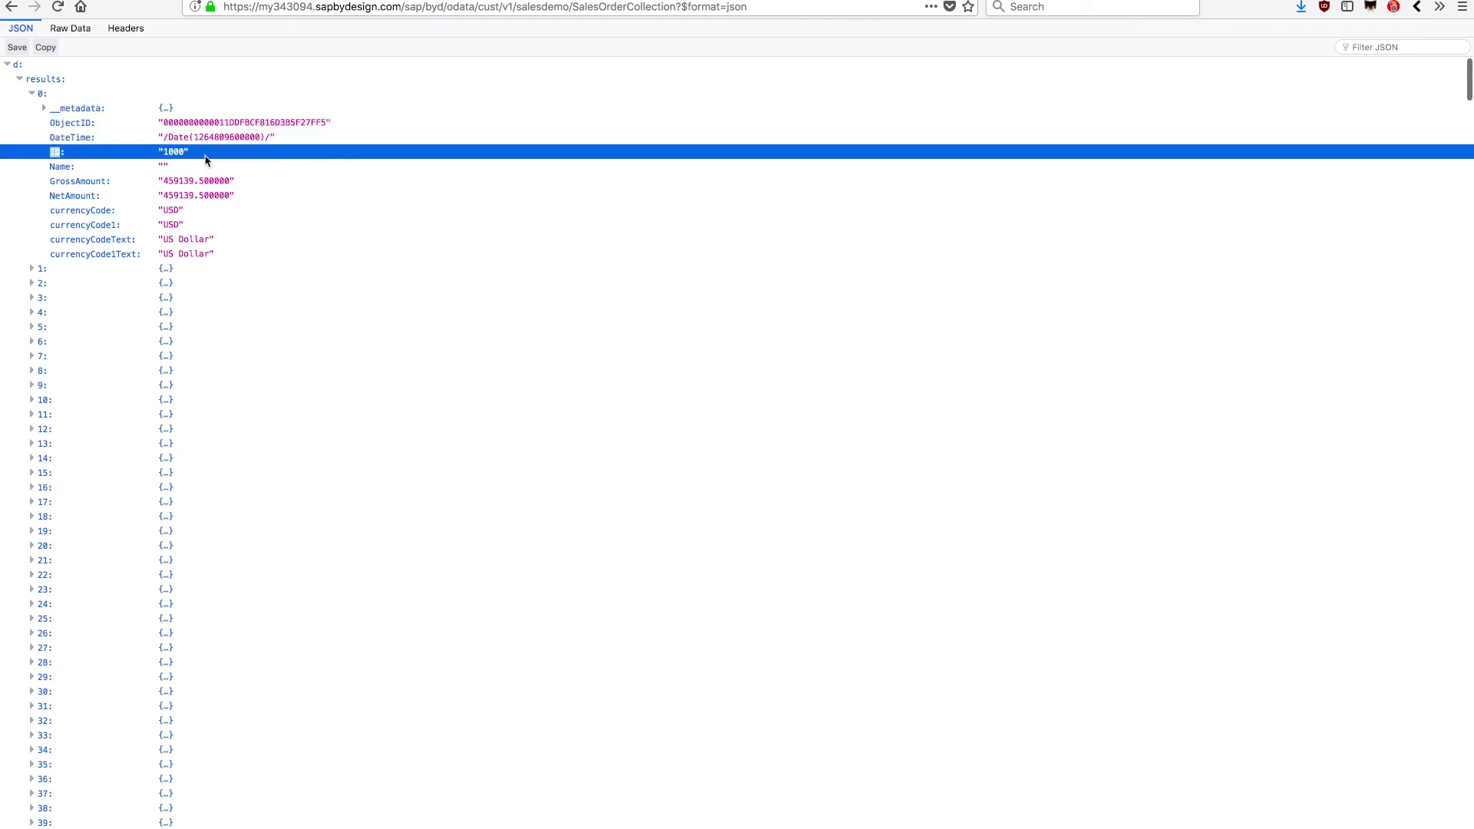
double_click(174, 152)
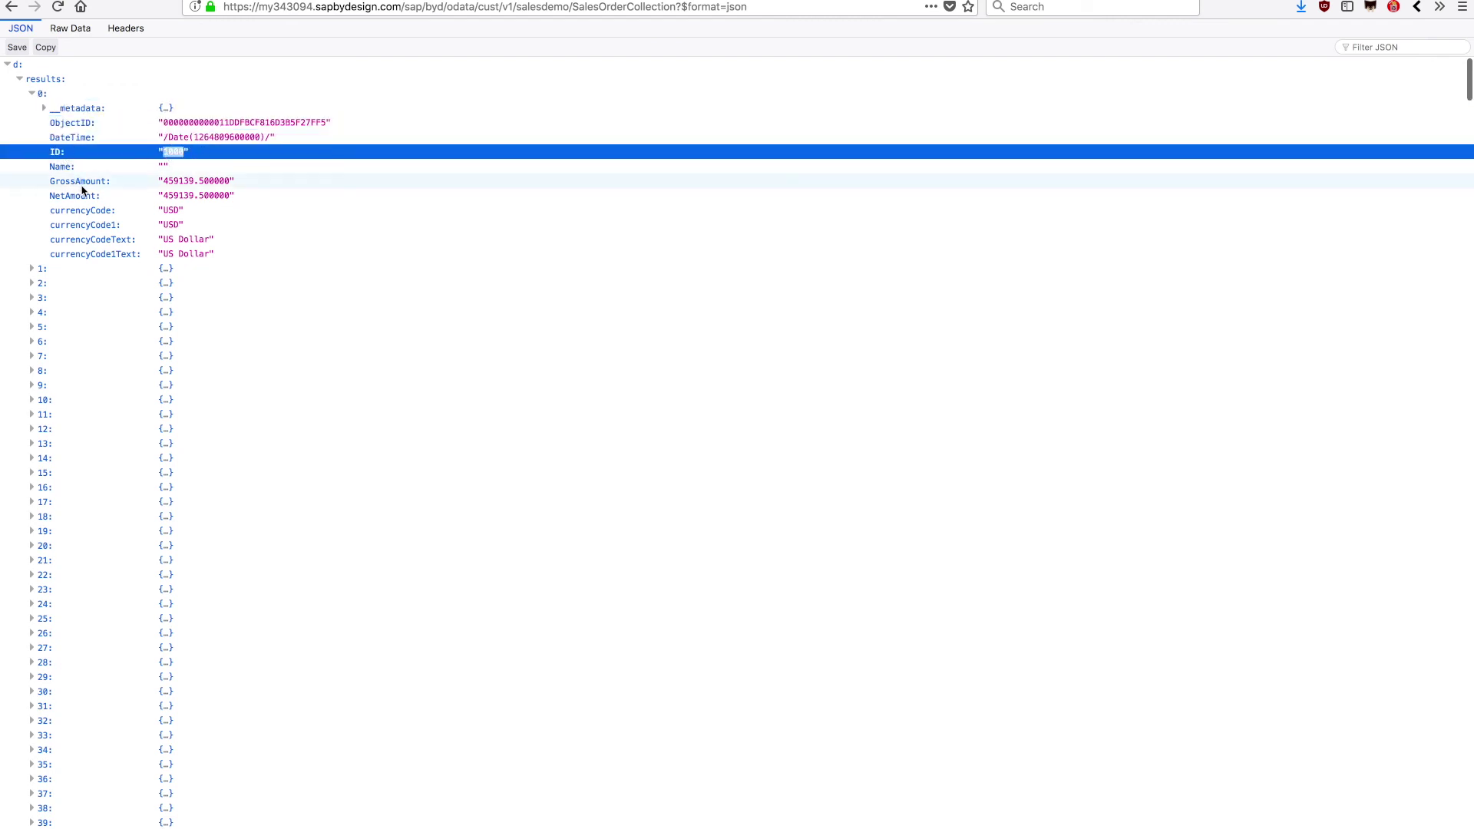
double_click(80, 182)
double_click(83, 197)
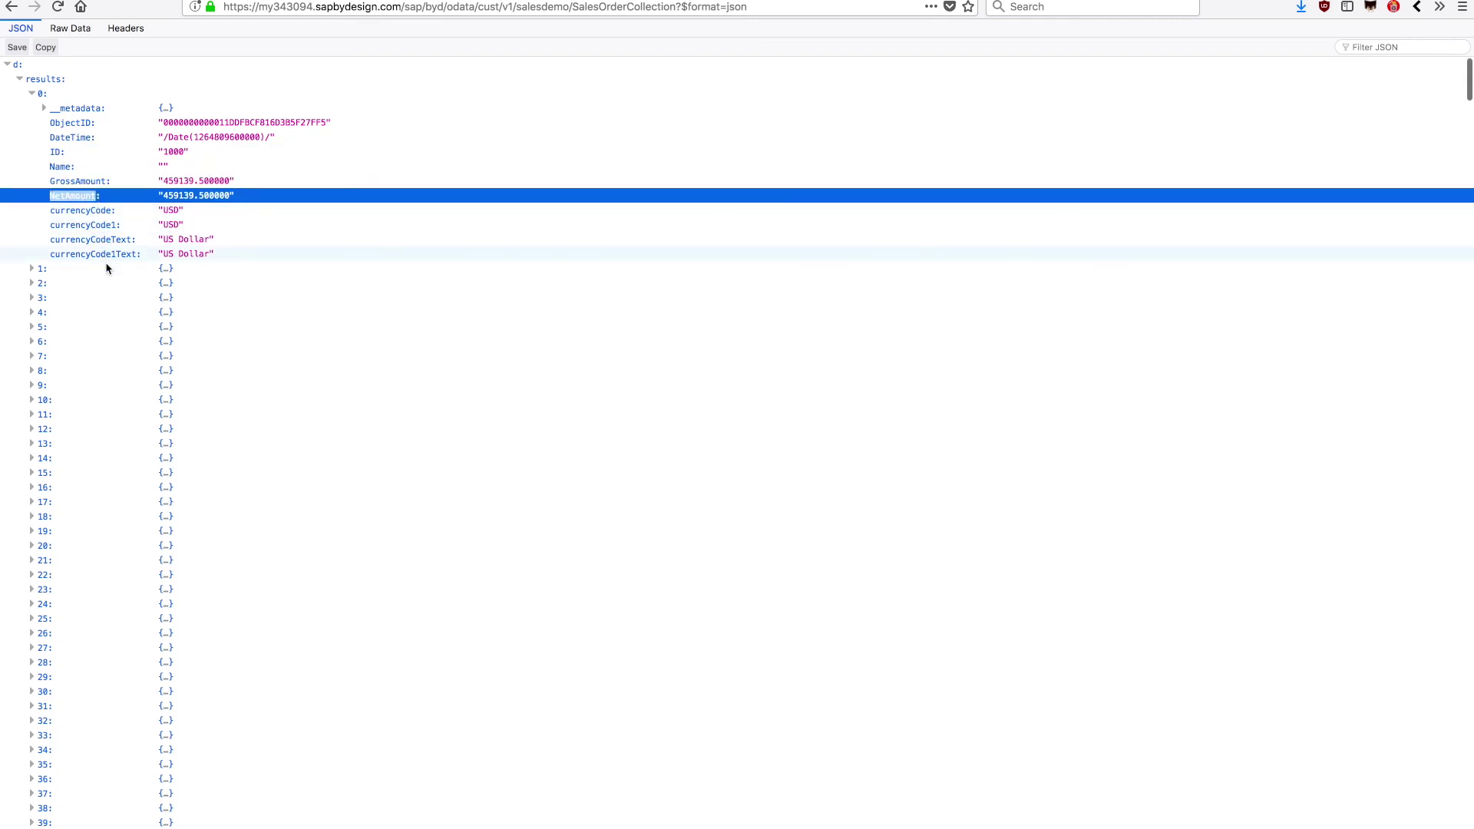
left_click(30, 272)
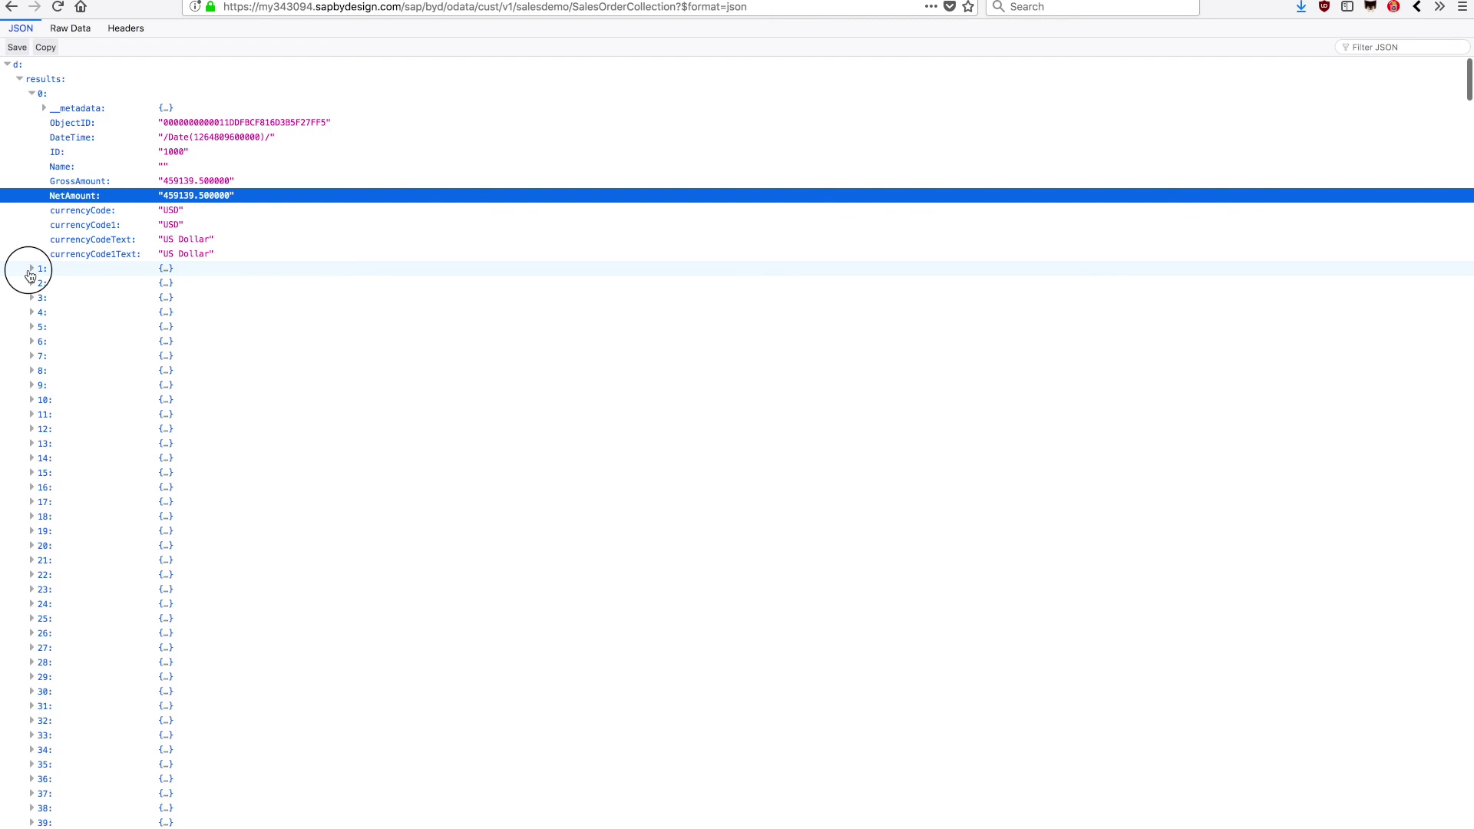